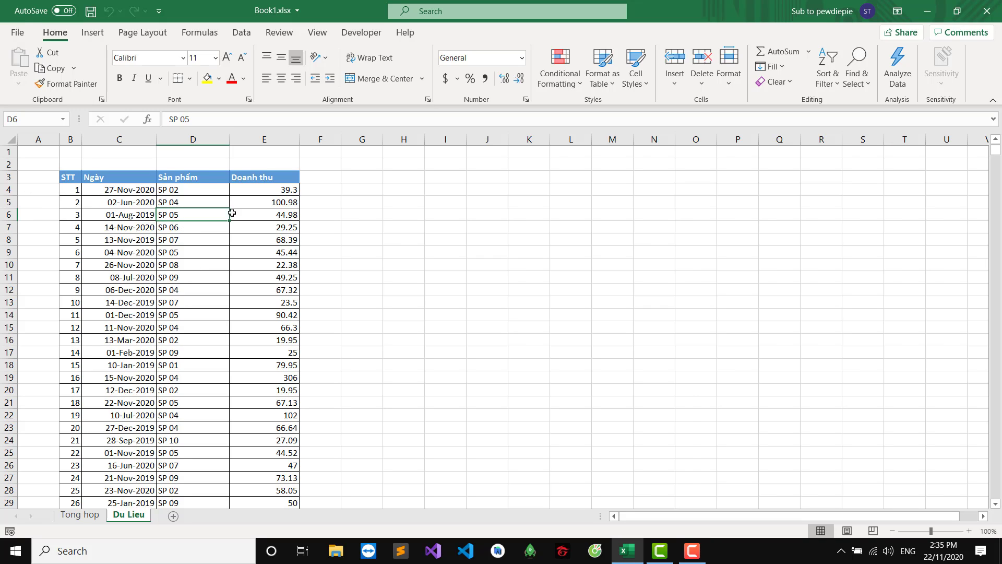
# Convert the sales data range B3:E3154 into an Excel table with headers.
pyautogui.click(144, 211)
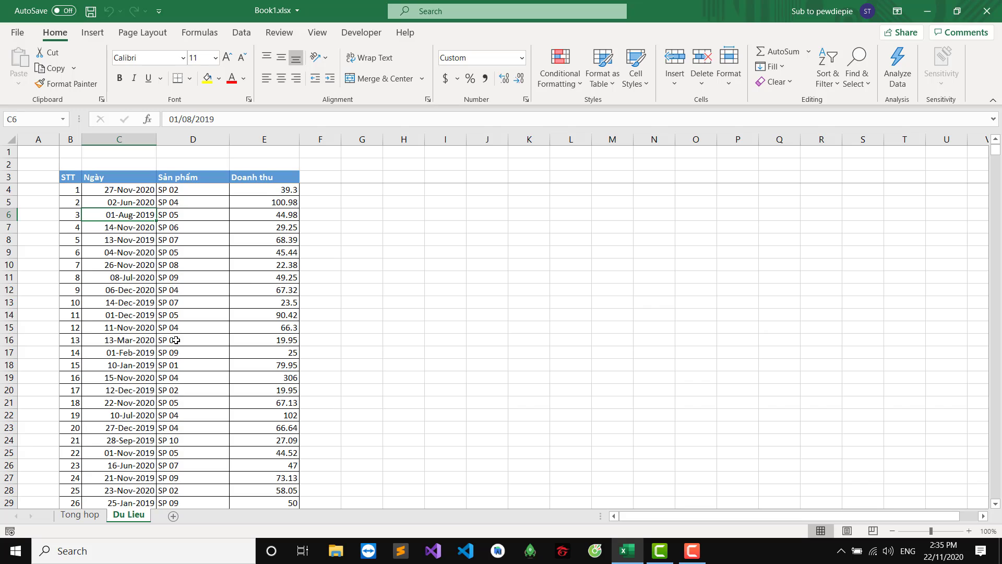
pyautogui.click(184, 243)
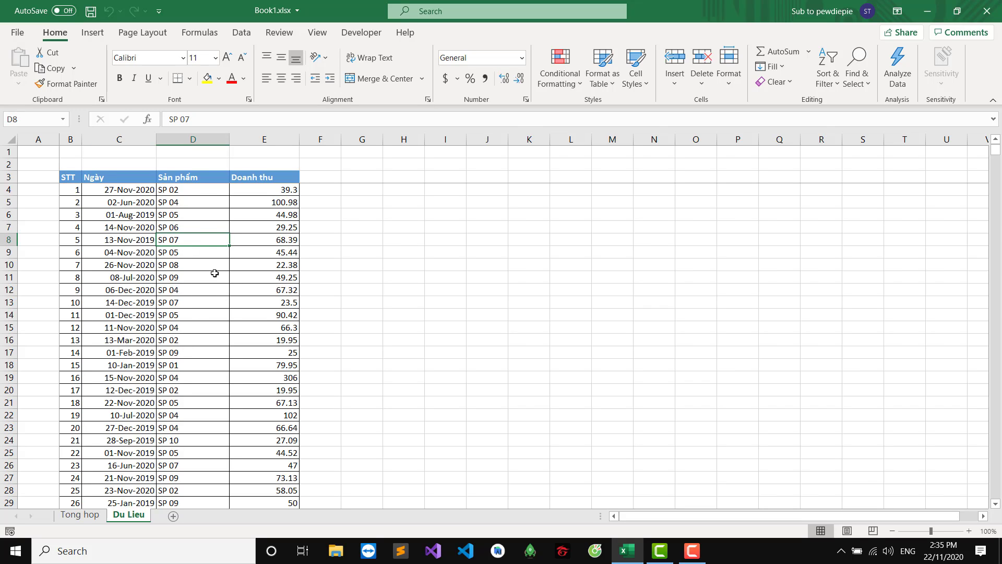
pyautogui.click(171, 211)
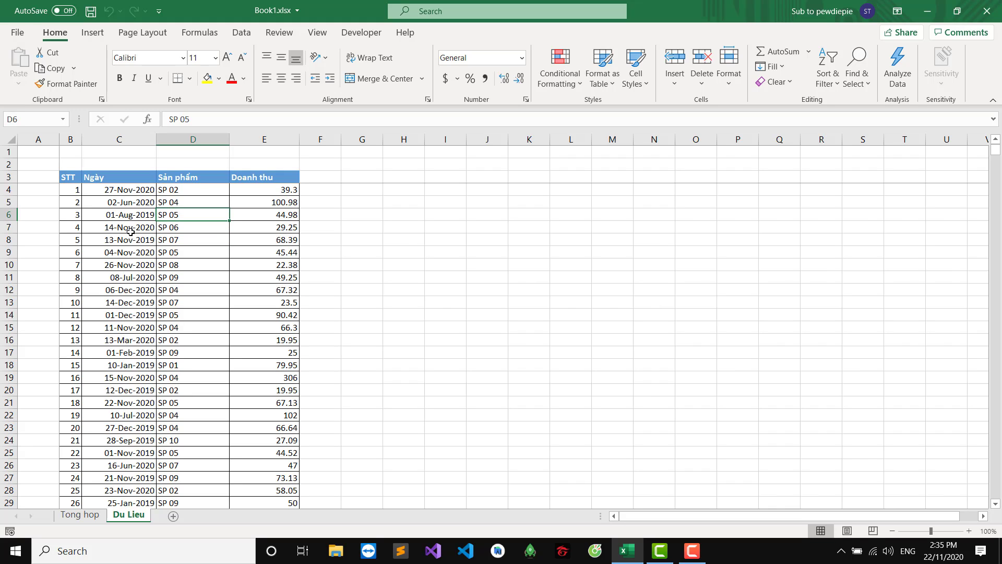
pyautogui.click(93, 33)
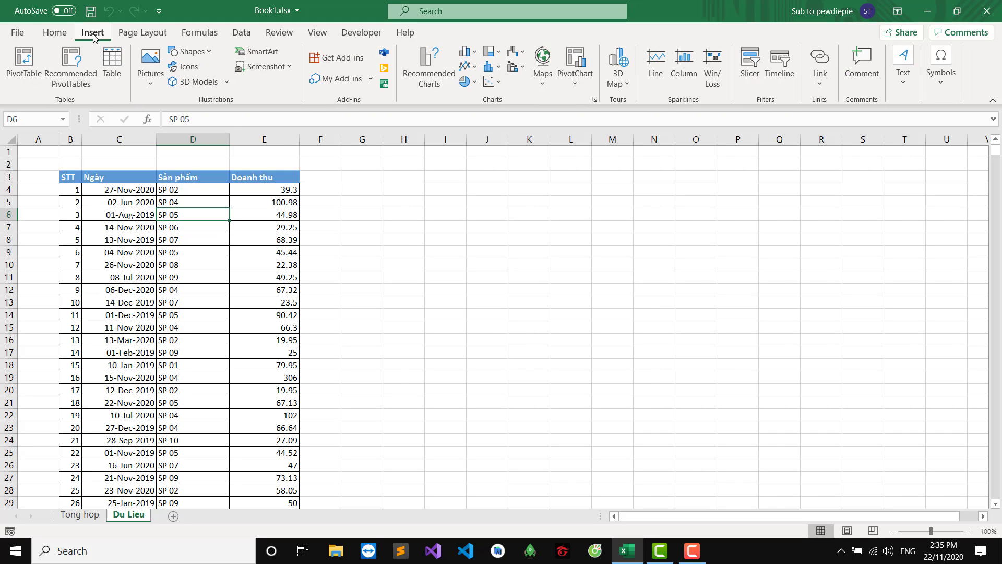
pyautogui.click(116, 73)
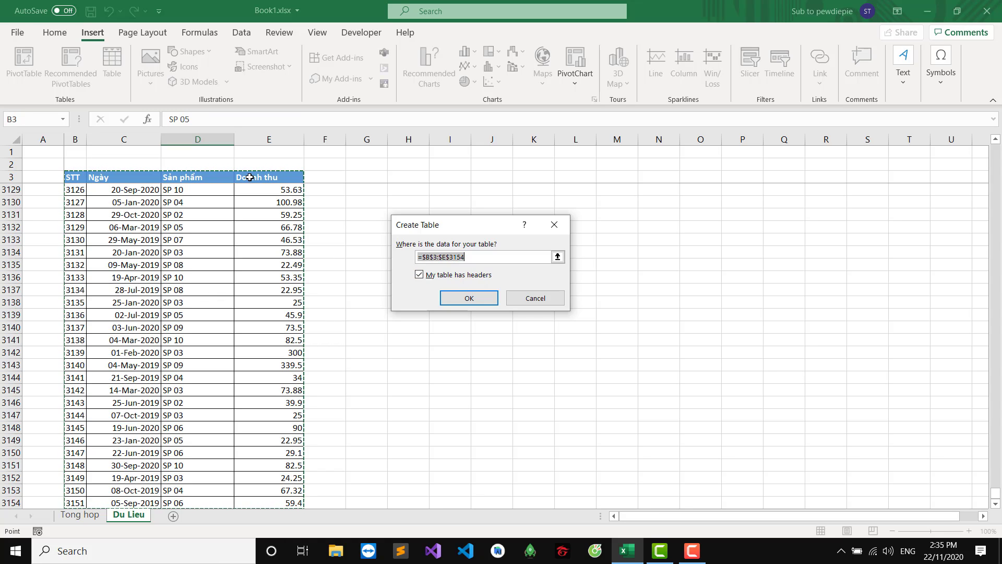
pyautogui.click(470, 298)
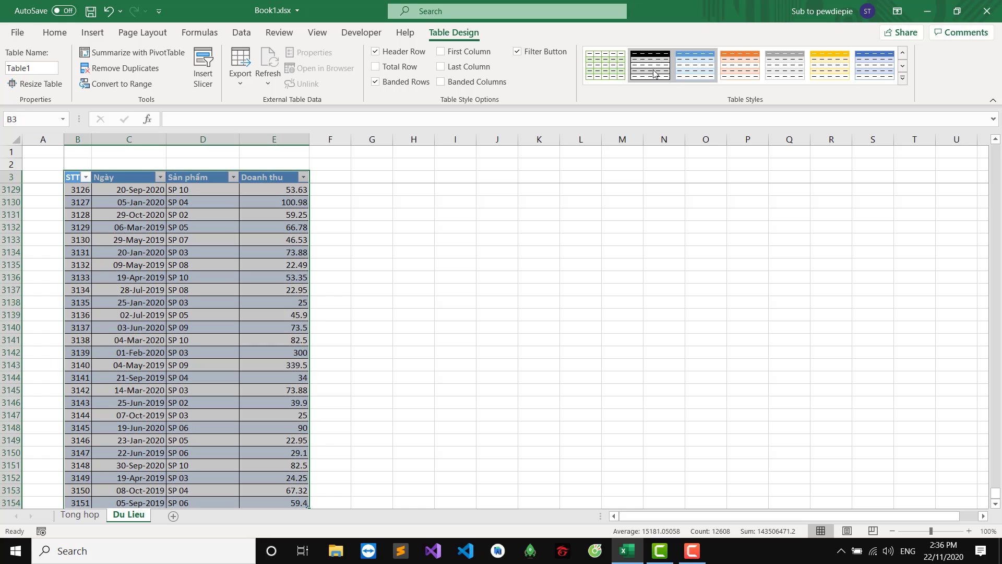
# Apply the black banded table style to the new sales table.
pyautogui.click(735, 71)
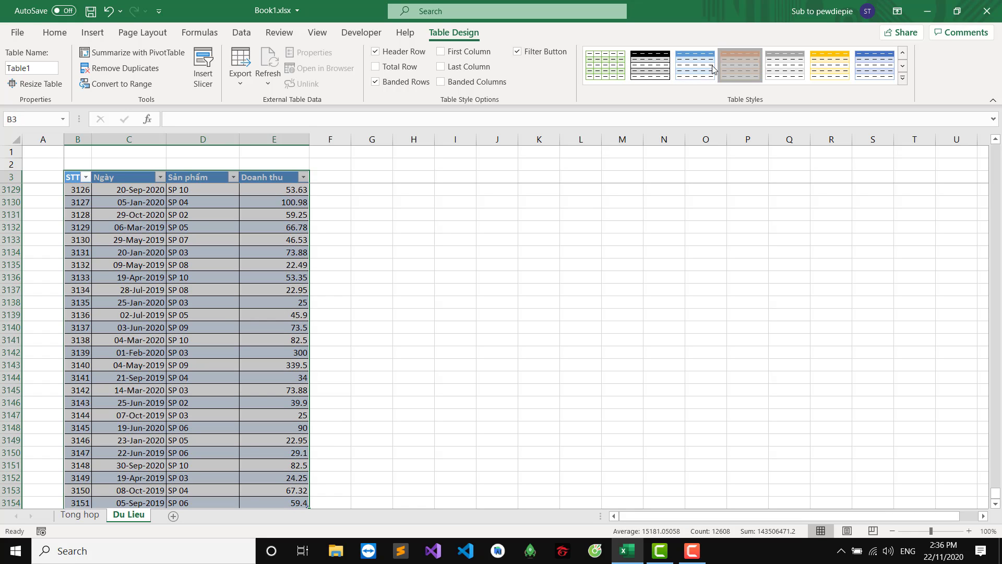
pyautogui.click(662, 66)
pyautogui.click(233, 226)
pyautogui.scroll(1, 999, 438)
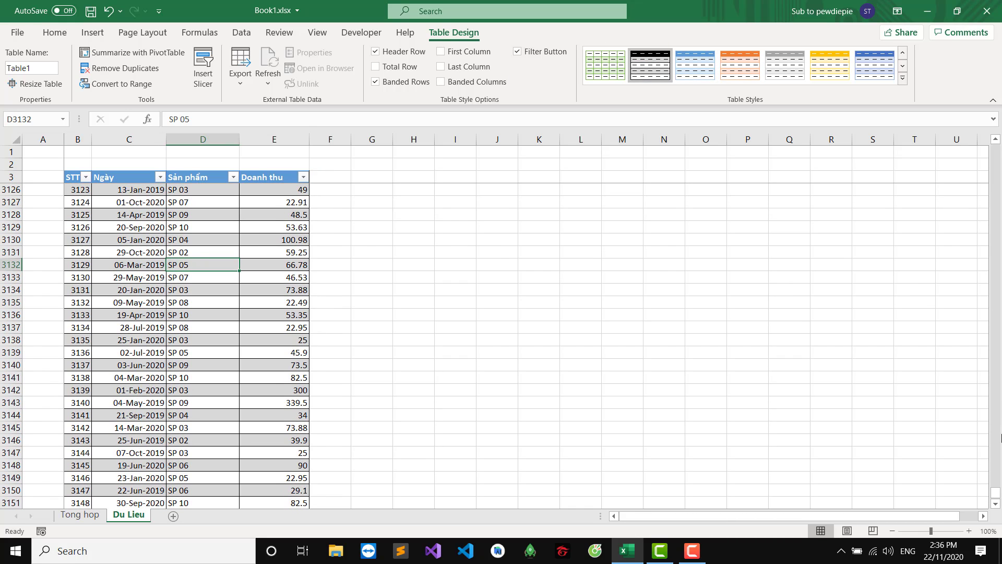
pyautogui.moveTo(995, 492); pyautogui.dragTo(996, 149)
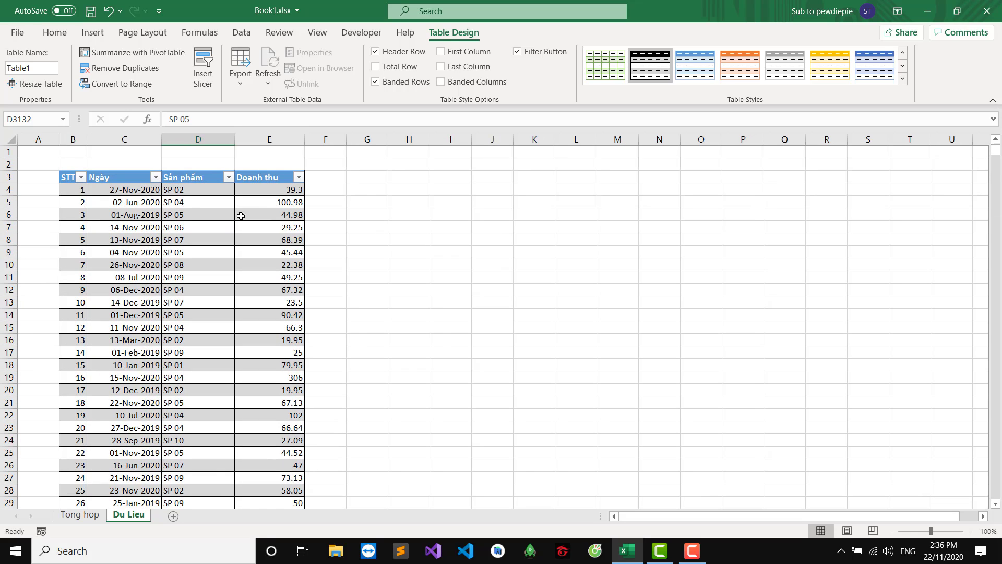
# Check a few date and product cells, then select the whole product column D.
pyautogui.click(198, 227)
pyautogui.click(135, 192)
pyautogui.click(206, 220)
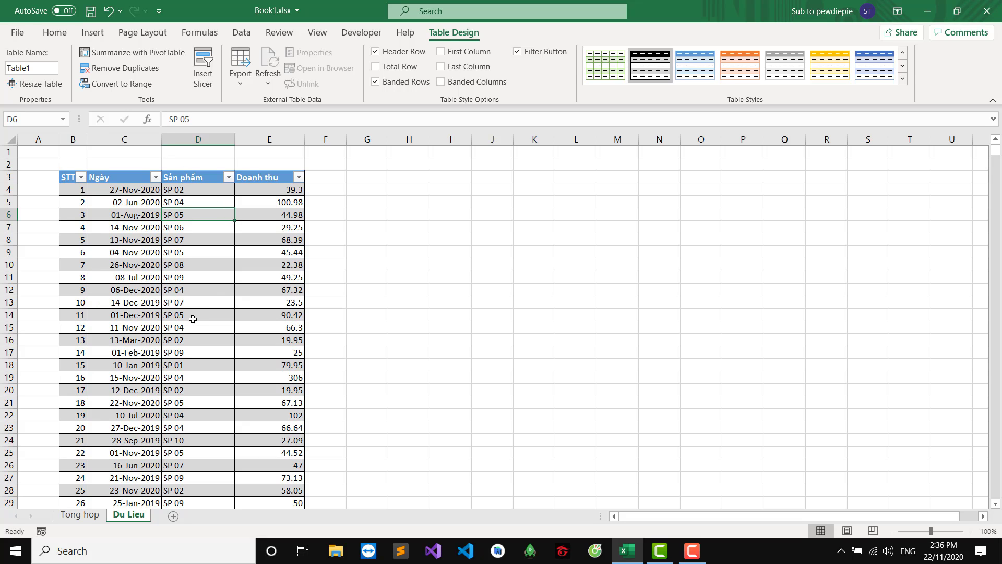
pyautogui.click(375, 176)
pyautogui.click(198, 139)
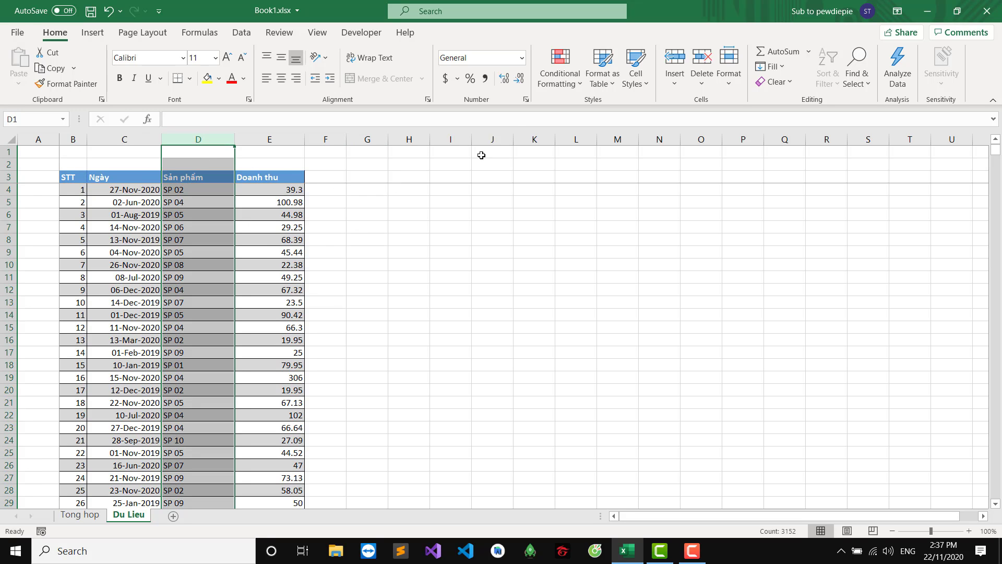
# Use Advanced Filter to copy unique product records from column D to G3.
pyautogui.click(241, 32)
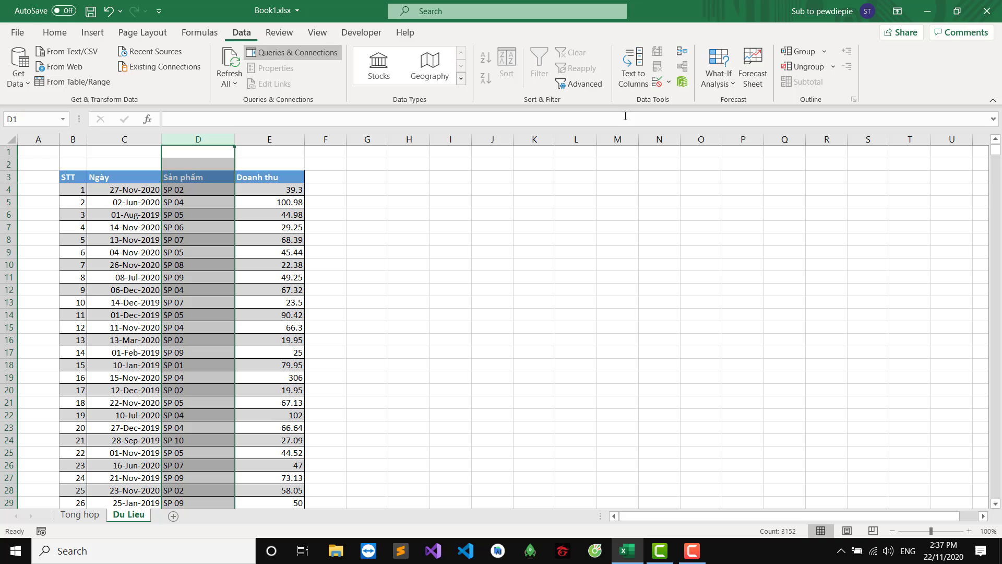
pyautogui.click(580, 84)
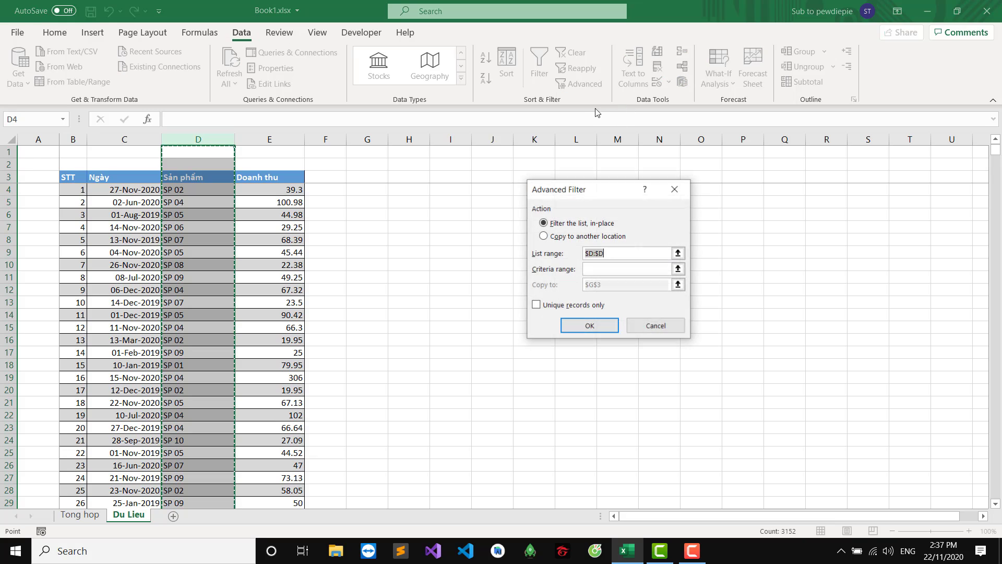
pyautogui.click(544, 237)
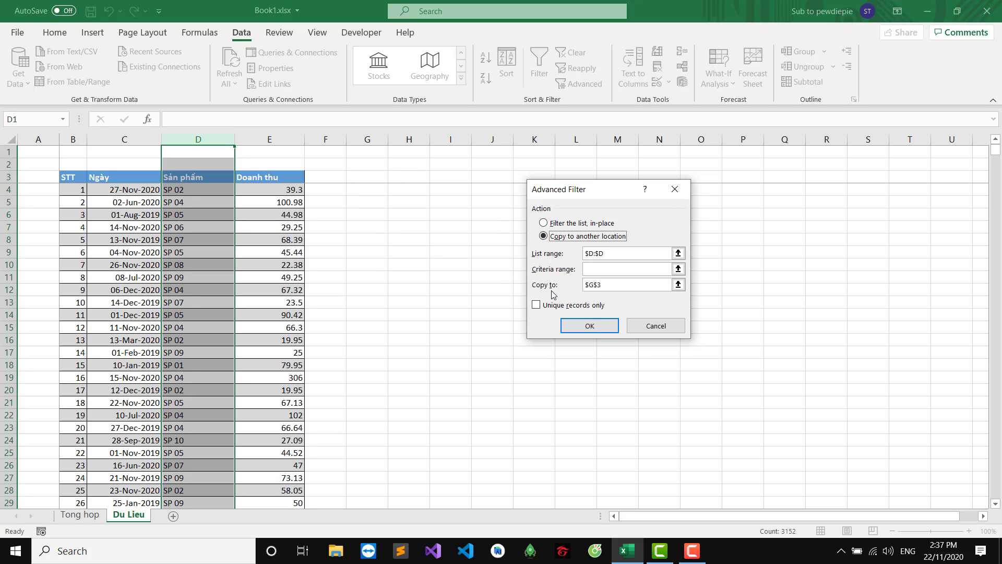
pyautogui.click(626, 284)
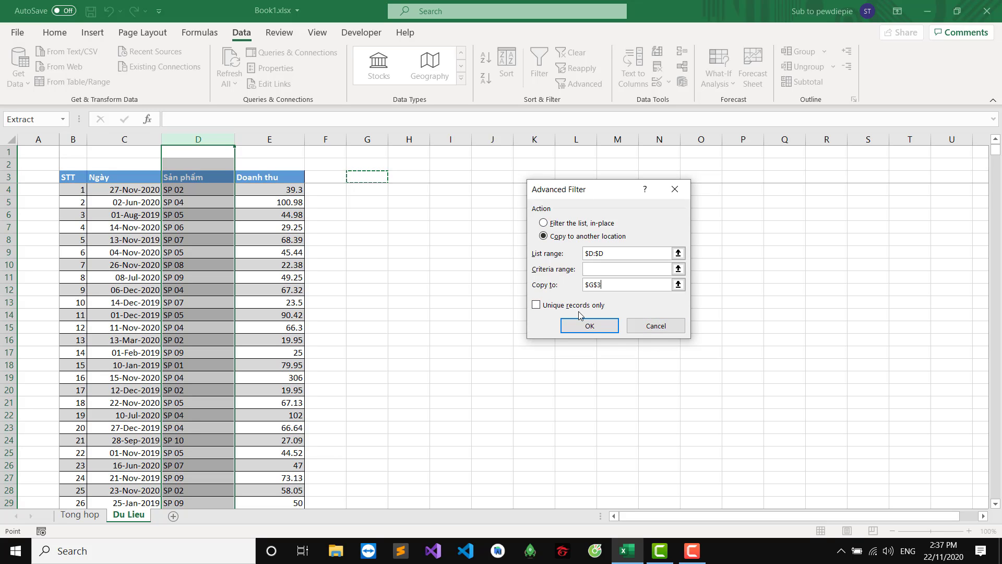
pyautogui.click(535, 305)
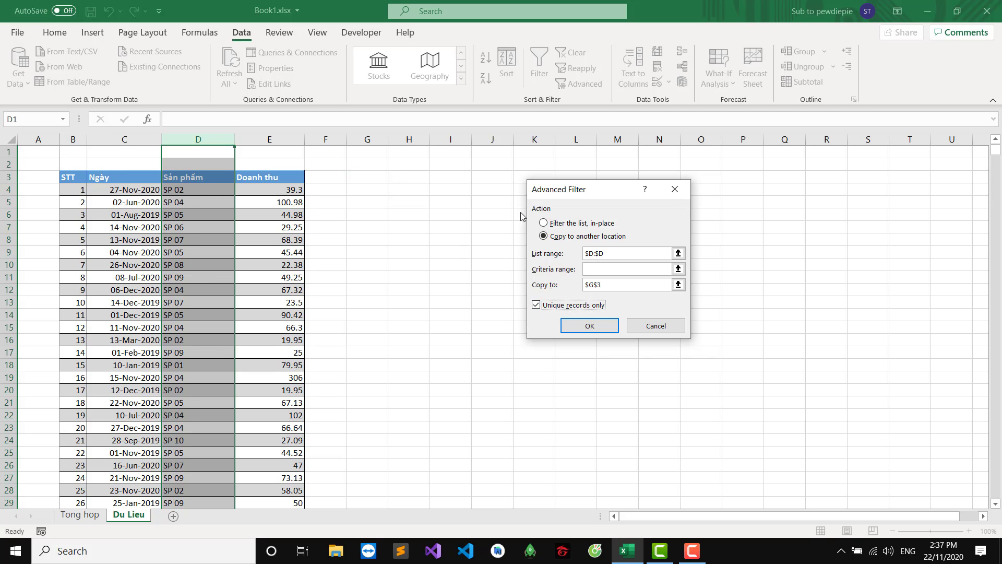
pyautogui.click(589, 325)
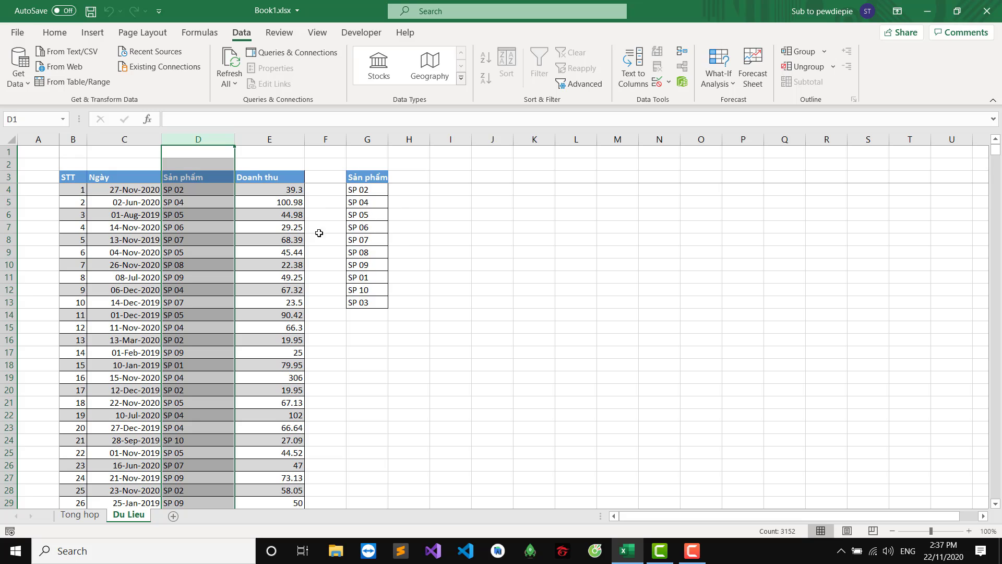
pyautogui.click(365, 177)
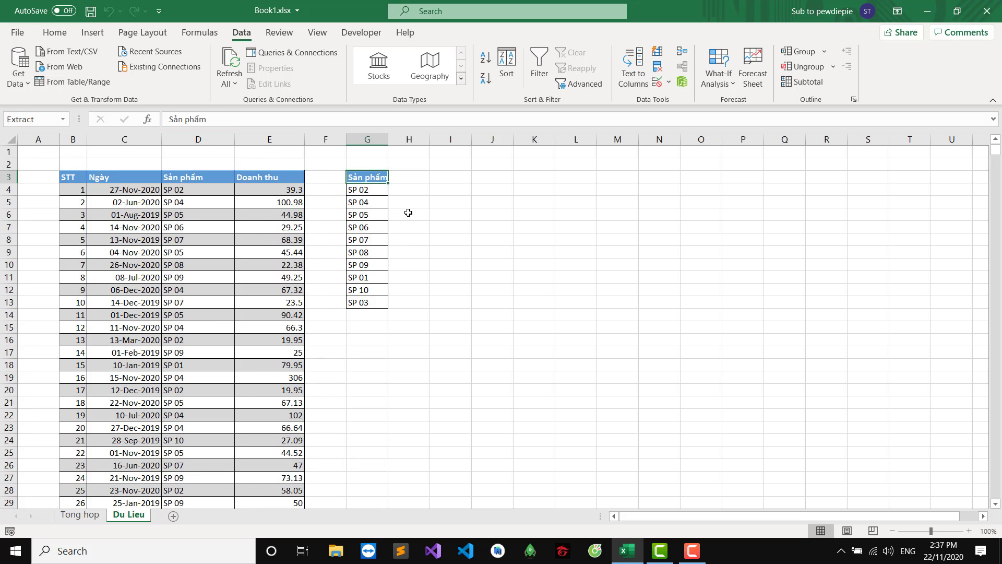
# Add a filter to the G3 product list and sort it A to Z, SP 01 to SP 10.
pyautogui.click(365, 189)
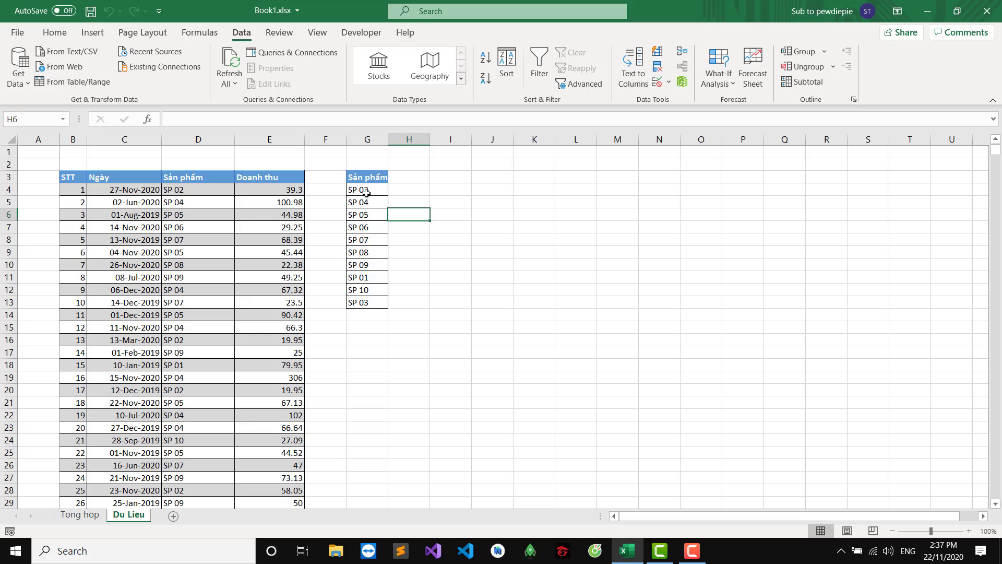
pyautogui.click(178, 190)
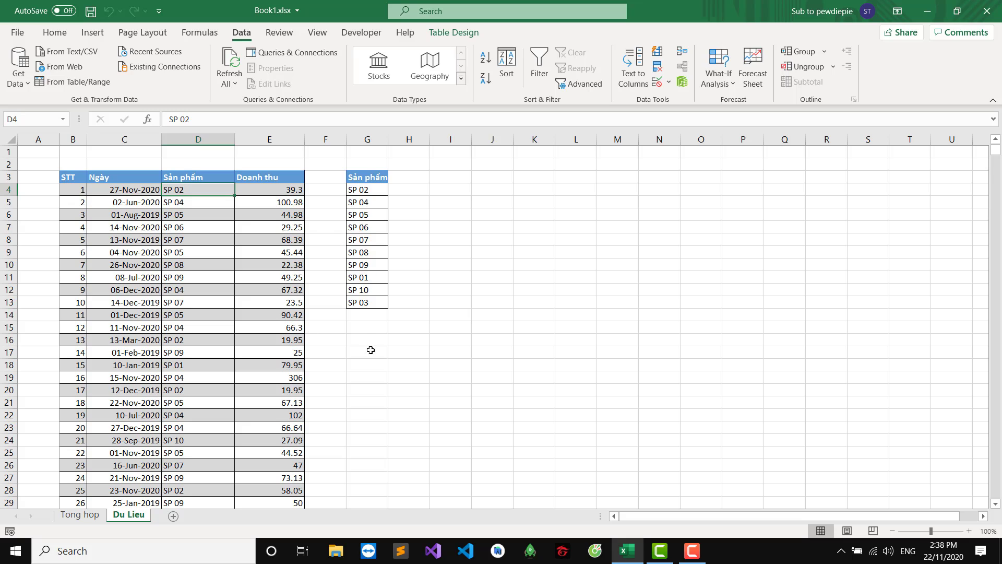
pyautogui.click(420, 225)
pyautogui.click(371, 180)
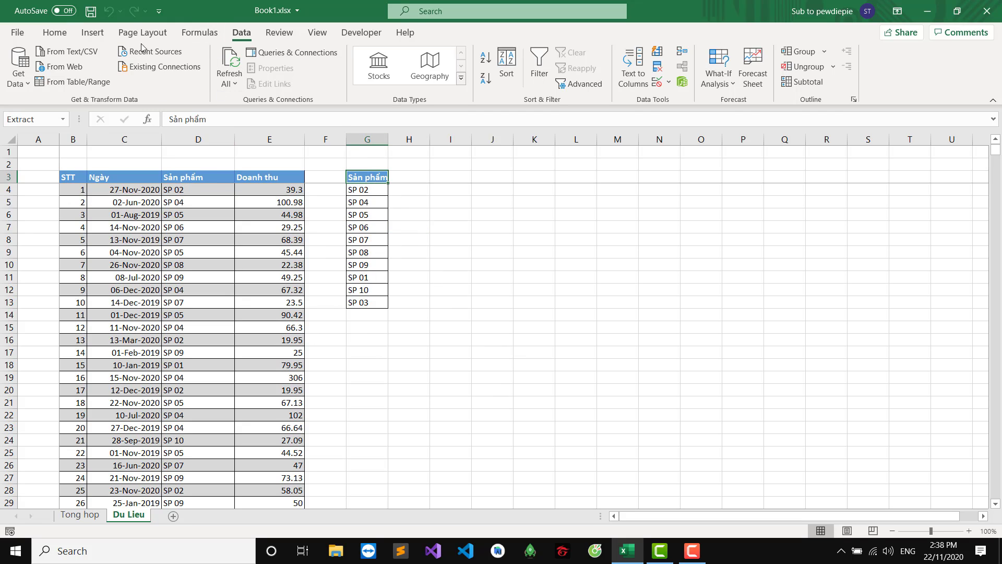
pyautogui.scroll(1, 140, 36)
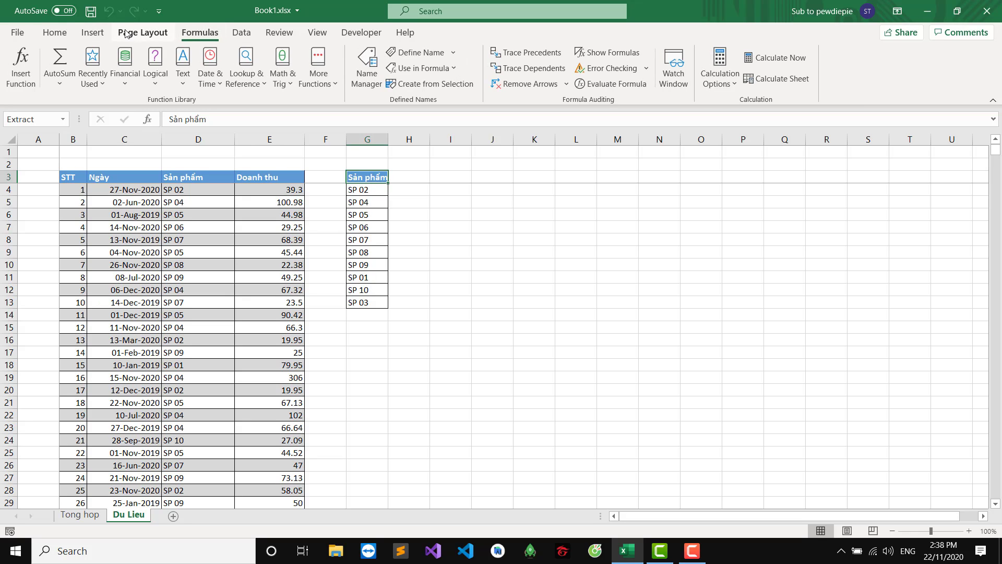
pyautogui.scroll(1, 140, 36)
pyautogui.click(239, 31)
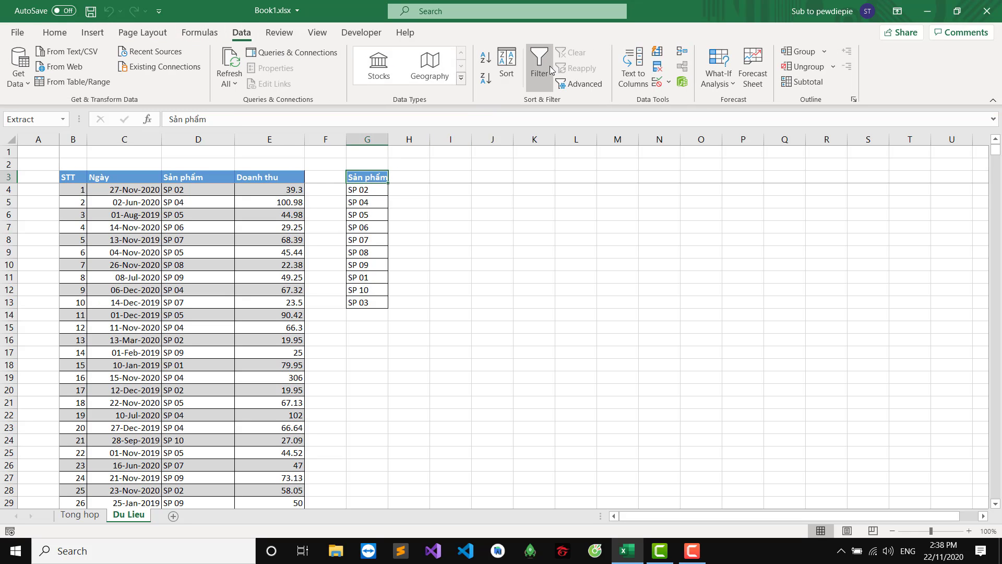
pyautogui.click(535, 85)
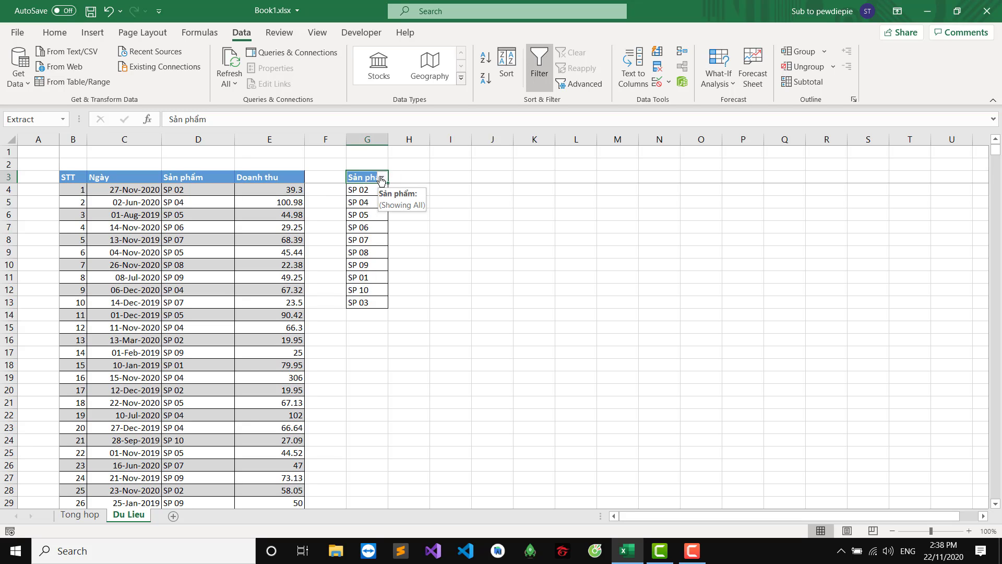
pyautogui.click(381, 179)
pyautogui.click(287, 194)
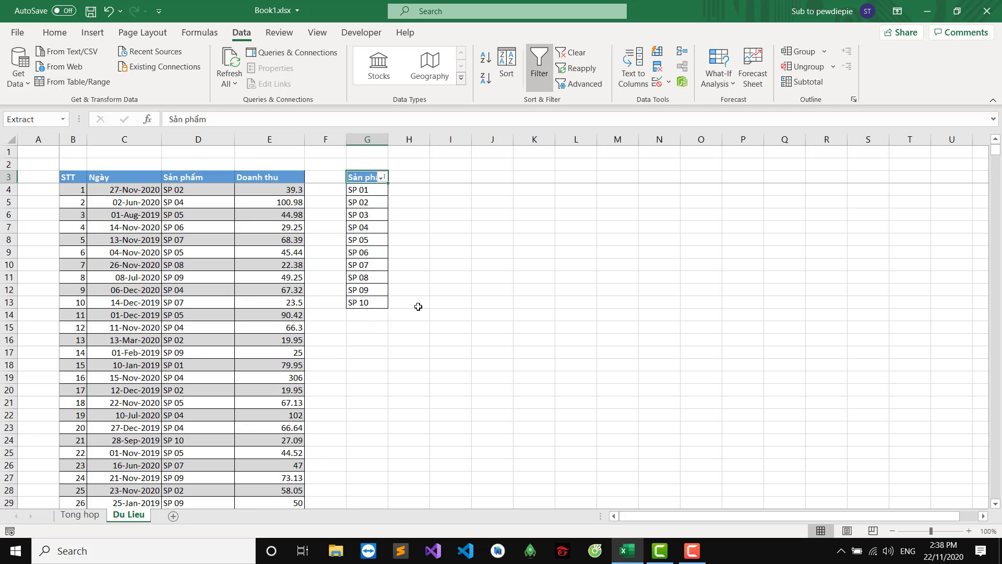
pyautogui.click(418, 174)
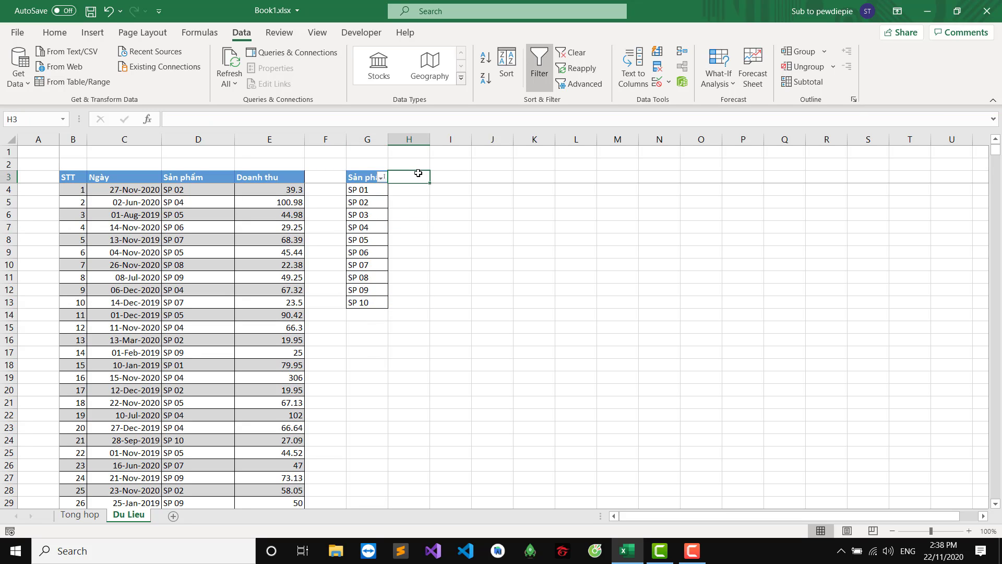
# Enter headings 'Tính Tổng Doanh Thu' in H3 and 'Tính Số Lượng' in I3, auto-fitting both columns.
pyautogui.write('Tinh')
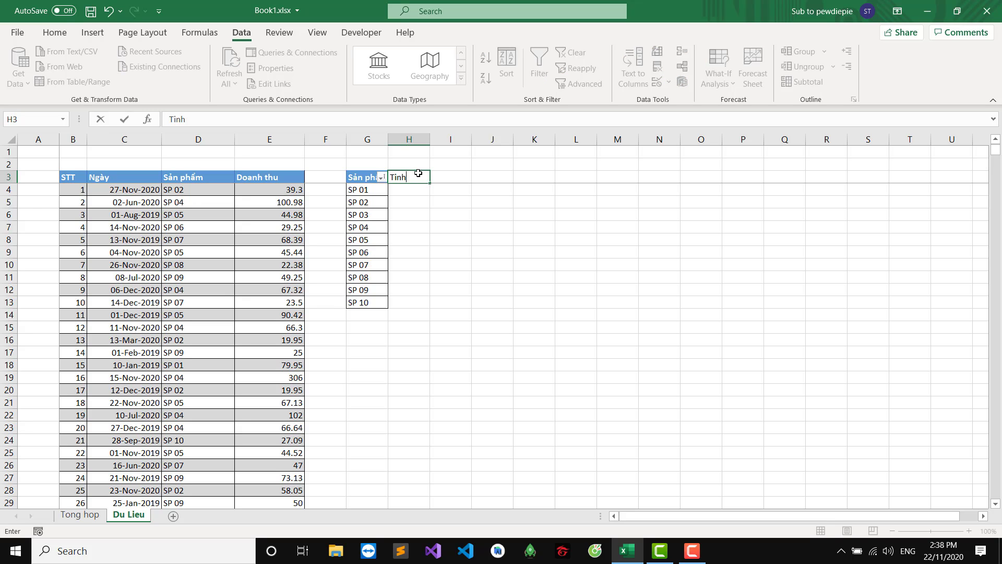
pyautogui.press('BackSpace')
pyautogui.press('BackSpace')
pyautogui.write('nhs Tổng D')
pyautogui.write('oanh Thu')
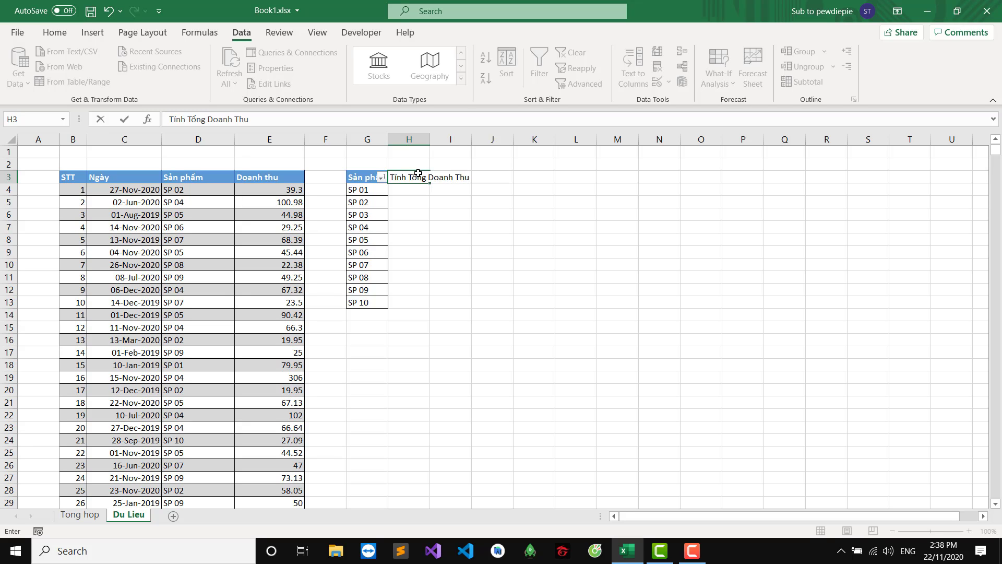
pyautogui.click(458, 200)
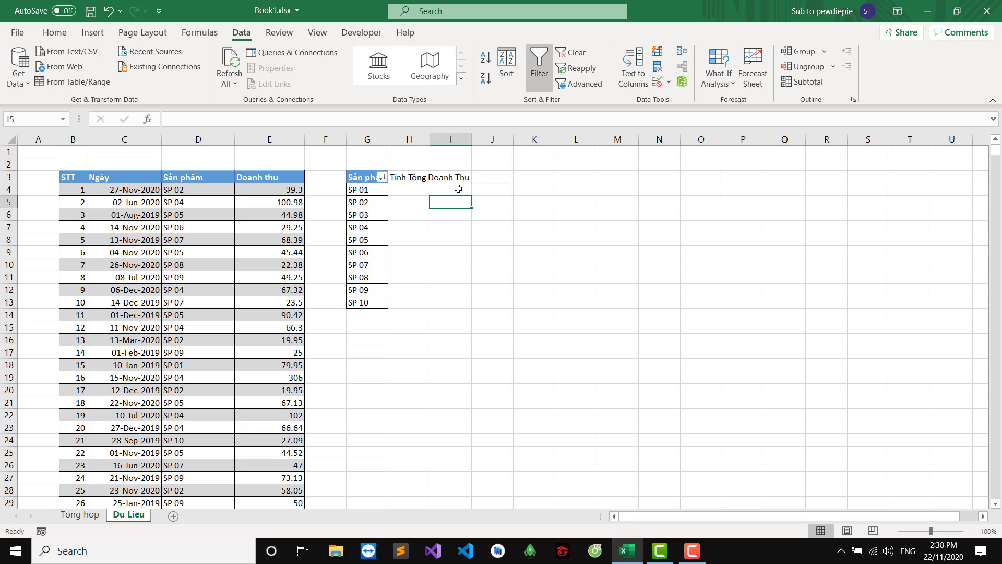
pyautogui.doubleClick(432, 136)
pyautogui.click(487, 183)
pyautogui.write('Tính Số L')
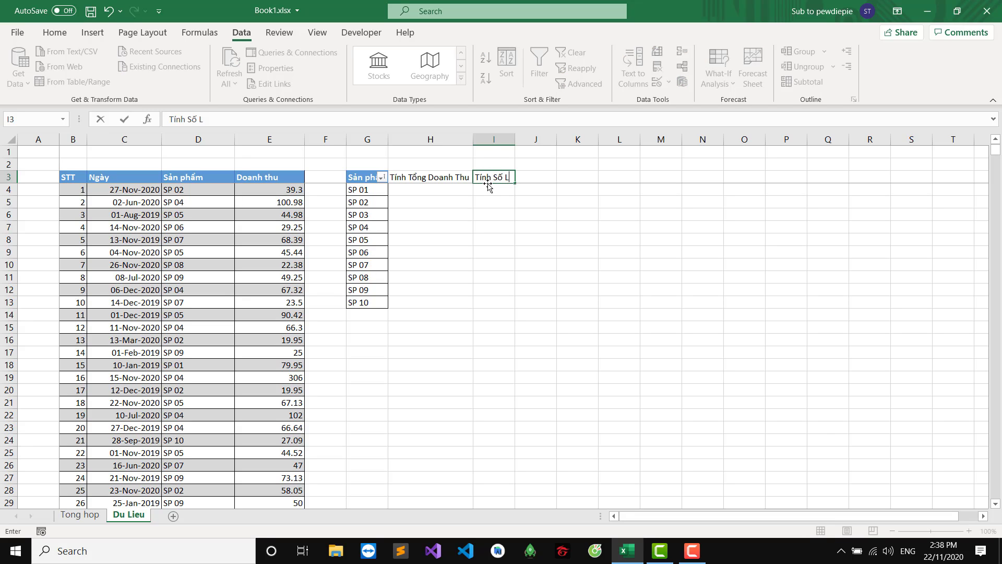
pyautogui.write('wngj')
pyautogui.click(462, 201)
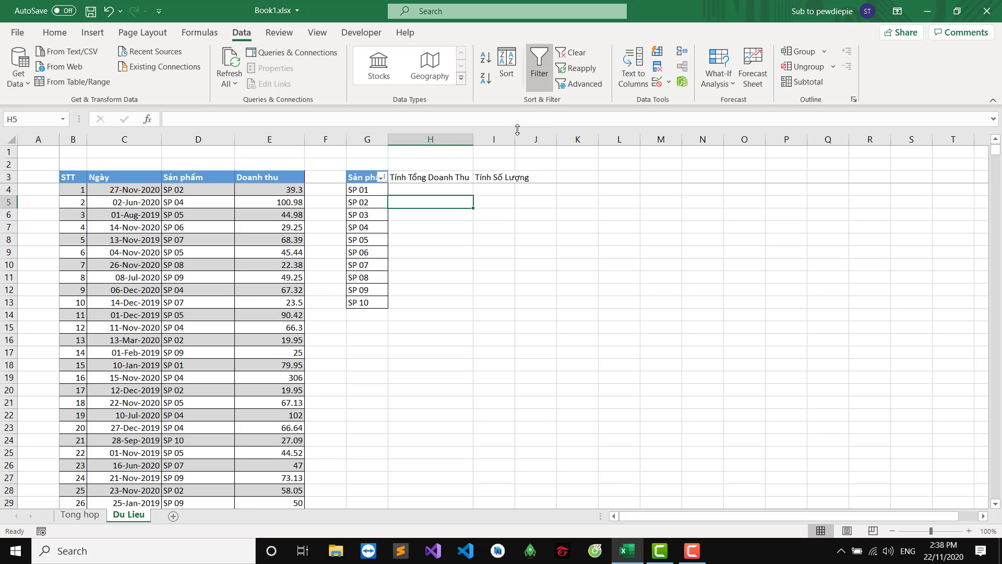
pyautogui.doubleClick(517, 138)
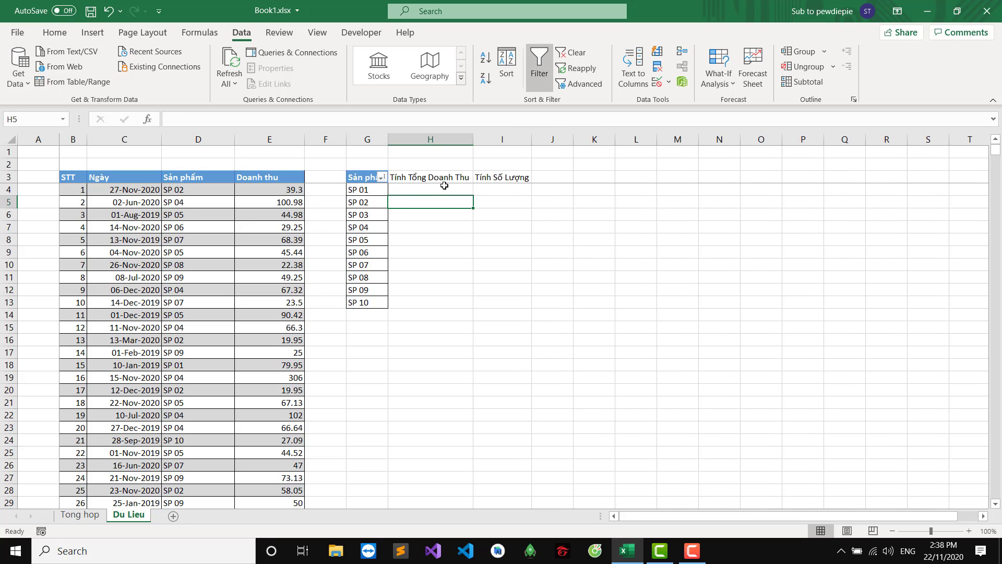
# Copy the G3:G13 formatting onto H3:I13 with Format Painter.
pyautogui.moveTo(366, 179); pyautogui.dragTo(367, 302)
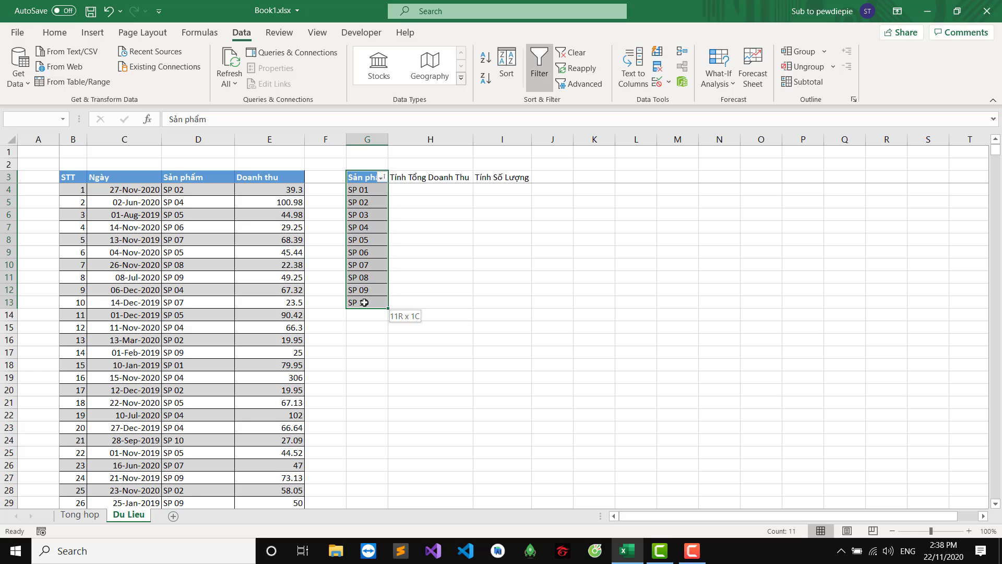
pyautogui.click(56, 33)
pyautogui.click(67, 84)
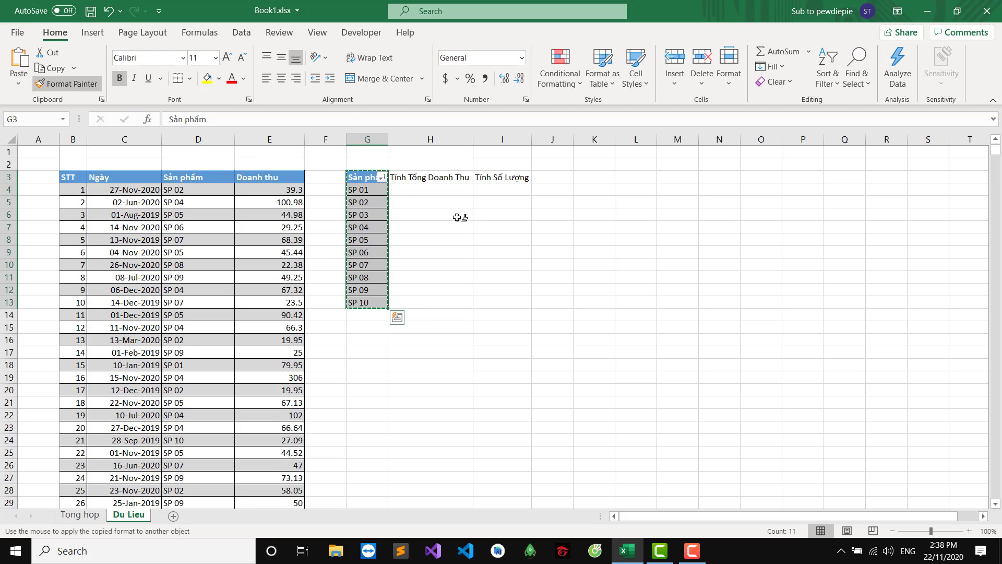
pyautogui.moveTo(424, 179); pyautogui.dragTo(502, 302)
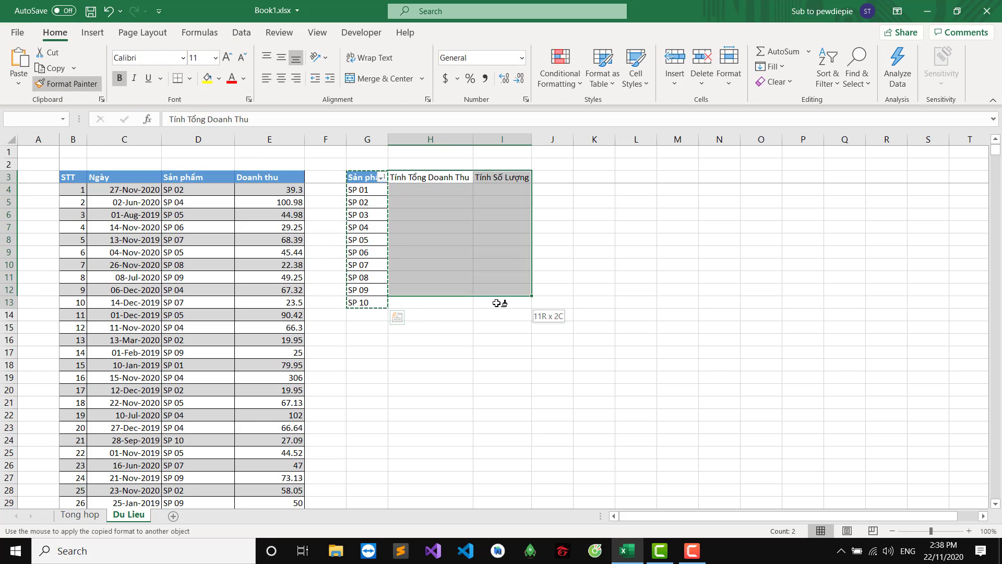
pyautogui.click(467, 239)
pyautogui.click(440, 190)
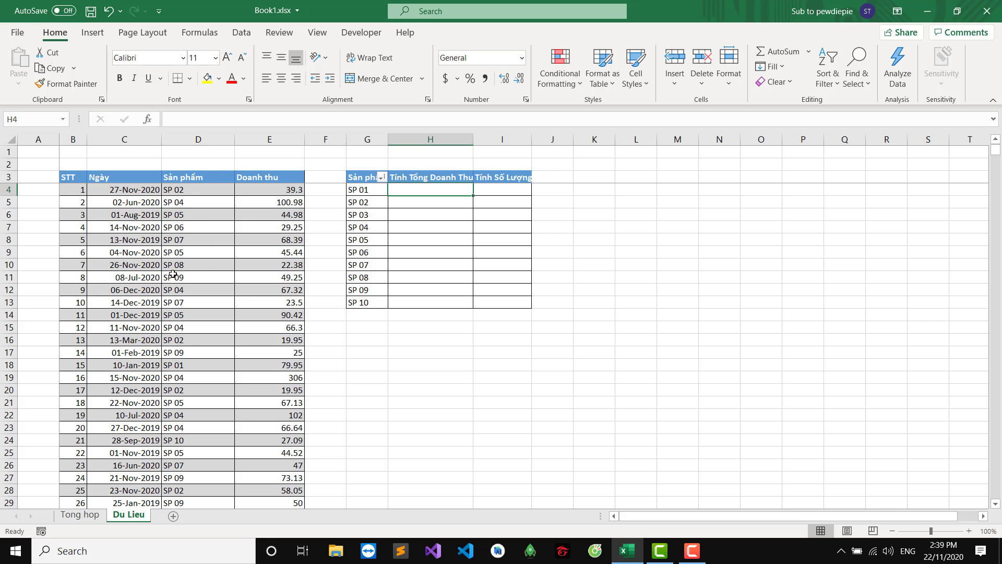
# Create names STT, Ngày, Sản_phẩm and Doanh_thu from the table's top row and check them in the Name Box.
pyautogui.click(204, 179)
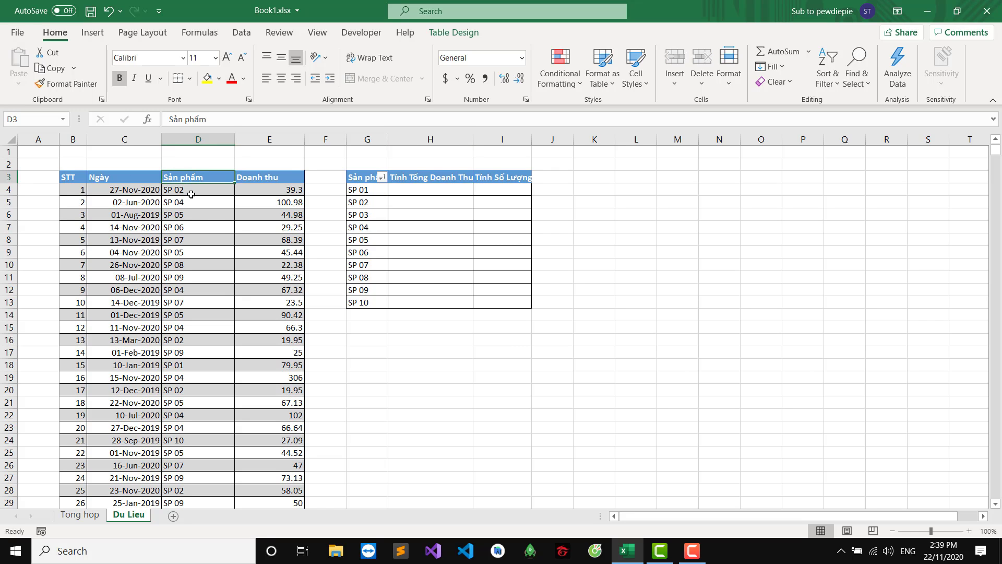
pyautogui.hotkey('ctrl', 'a')
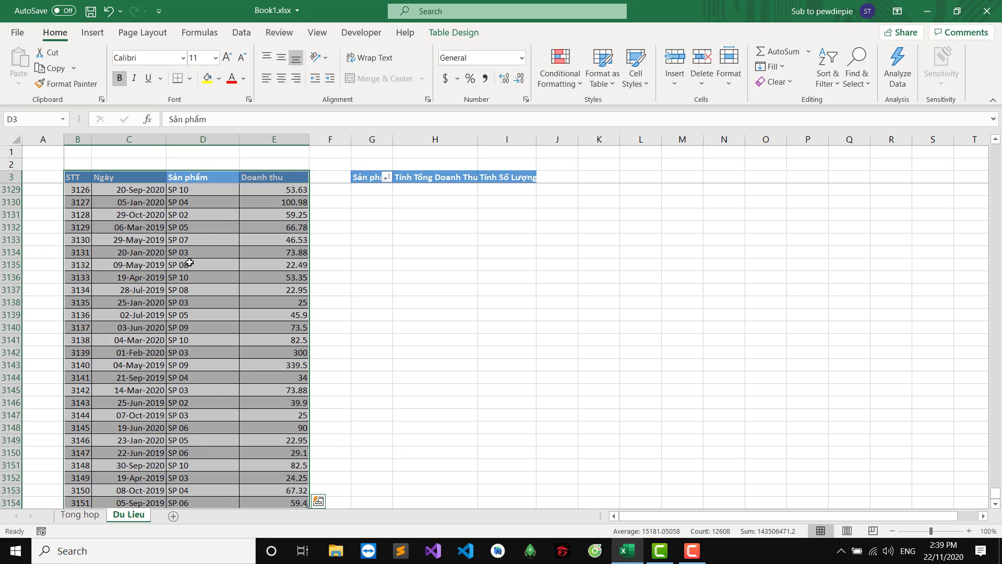
pyautogui.click(198, 34)
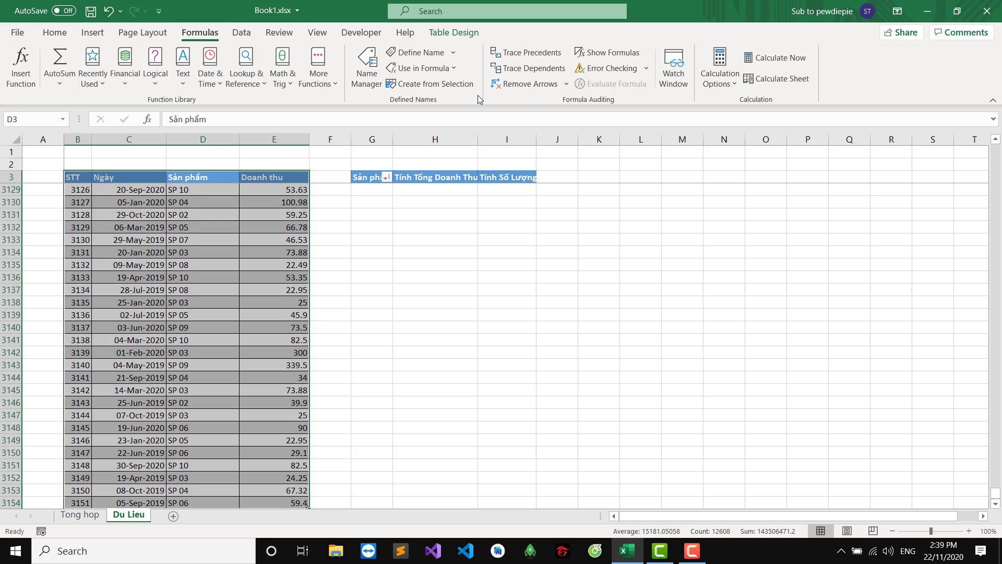
pyautogui.click(444, 90)
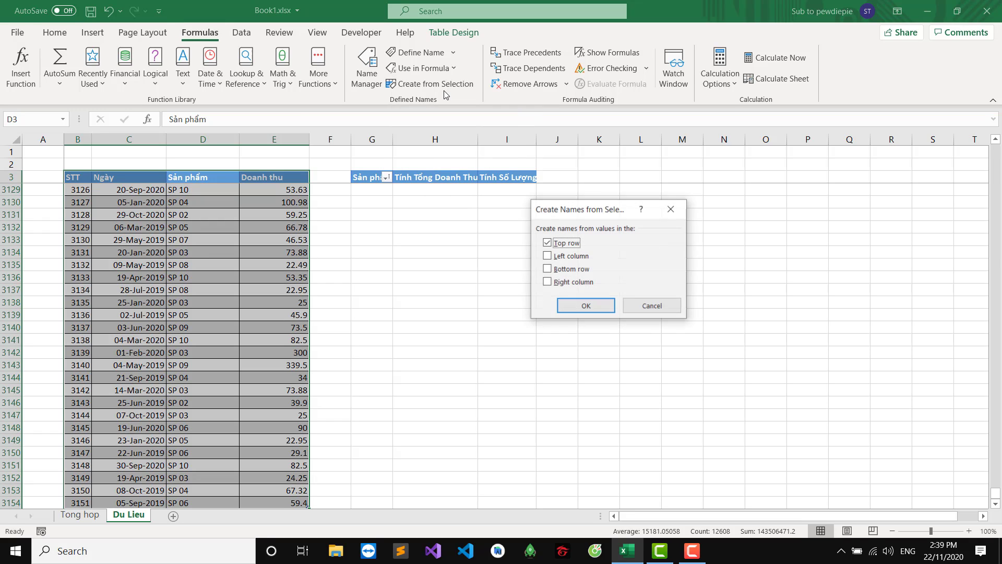
pyautogui.moveTo(566, 206); pyautogui.dragTo(414, 203)
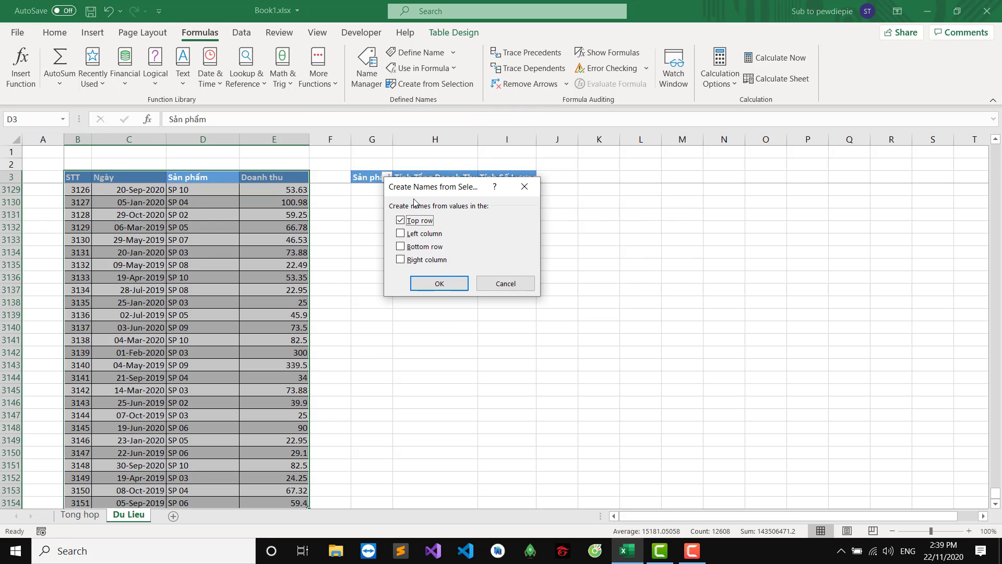
pyautogui.click(421, 285)
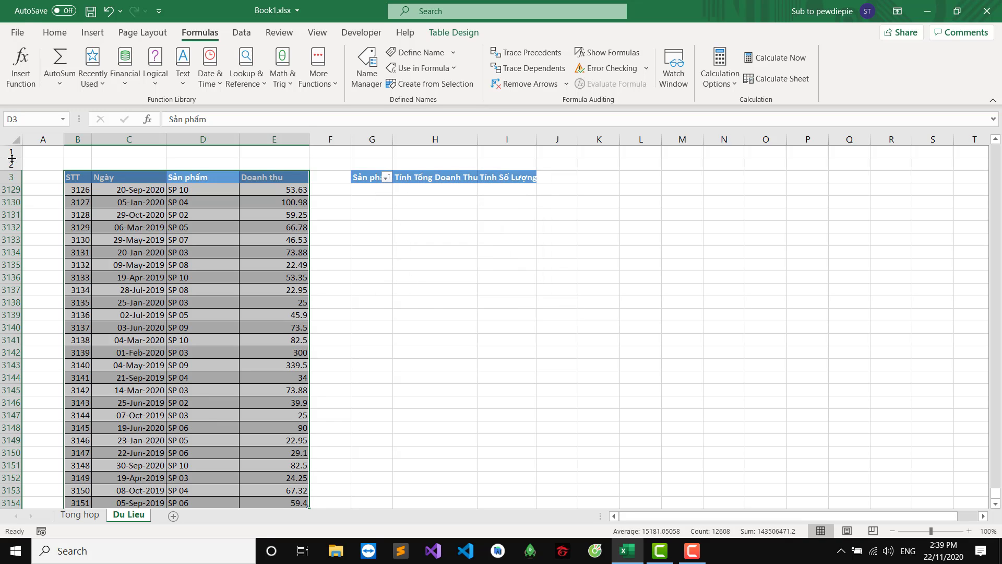
pyautogui.click(64, 122)
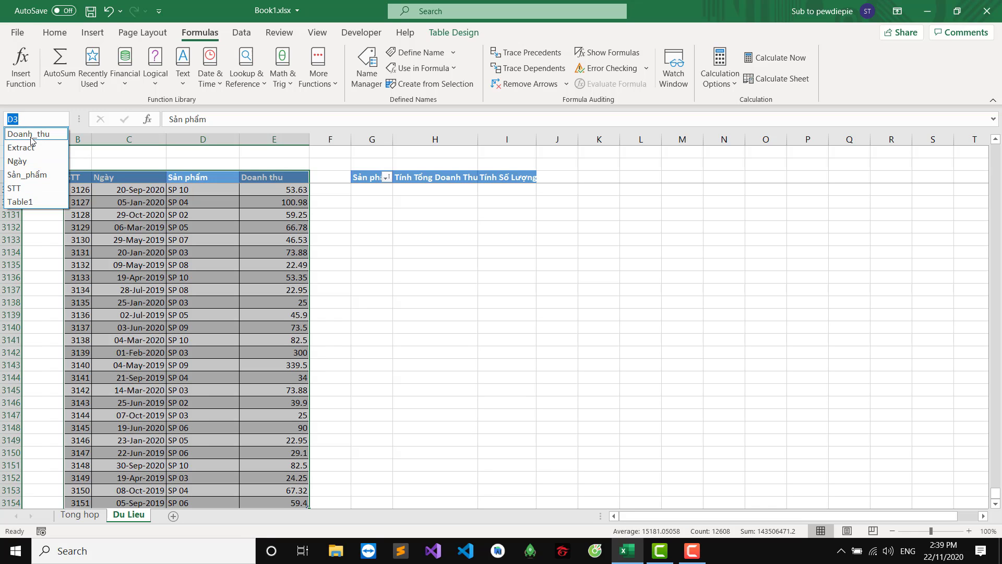
pyautogui.press('Escape')
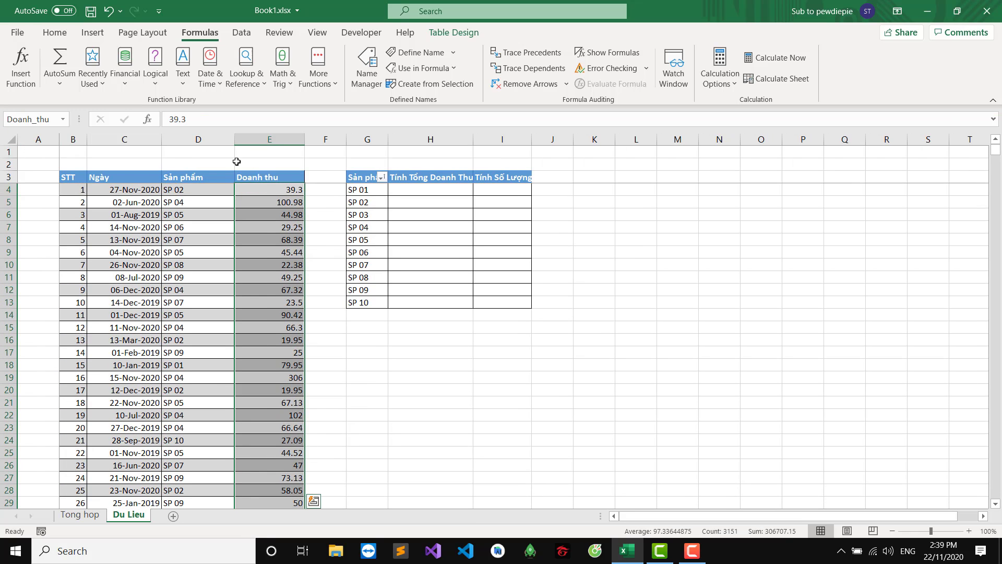
pyautogui.click(429, 195)
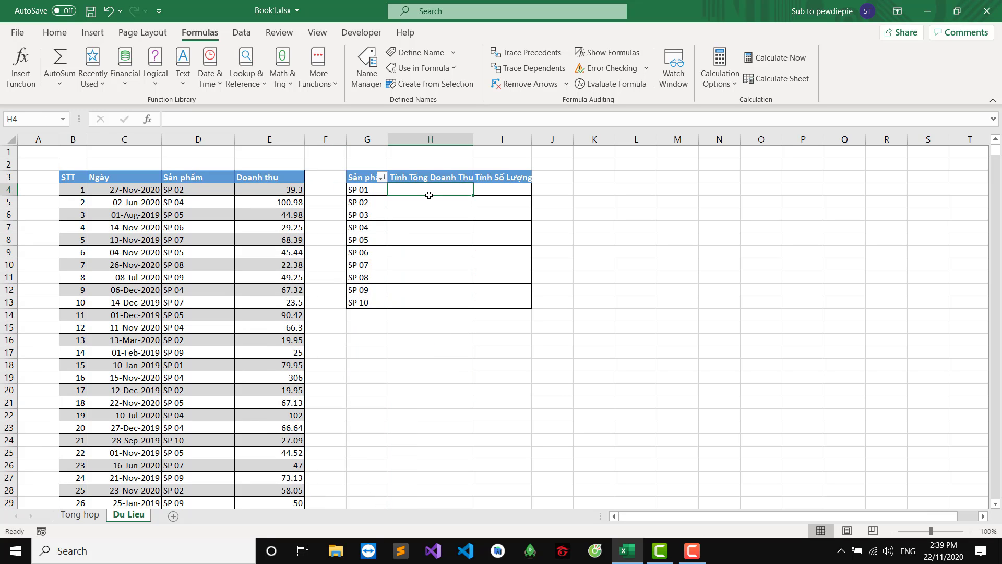
# Enter =SUMIFS(Doanh_thu,Sản_phẩm,G4) in H4 and fill it to H13 (46681.42 to 17997.58).
pyautogui.write('=')
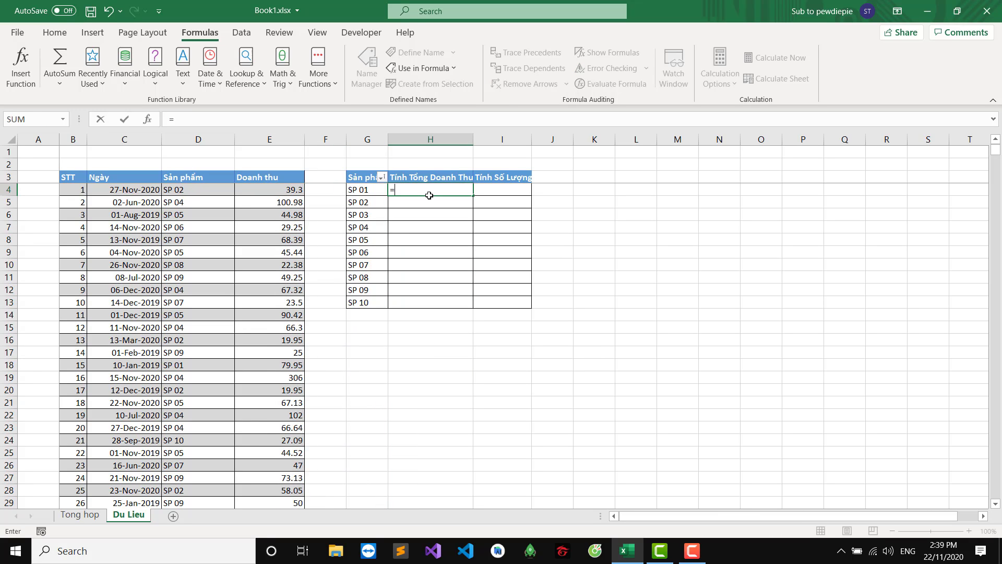
pyautogui.write('s')
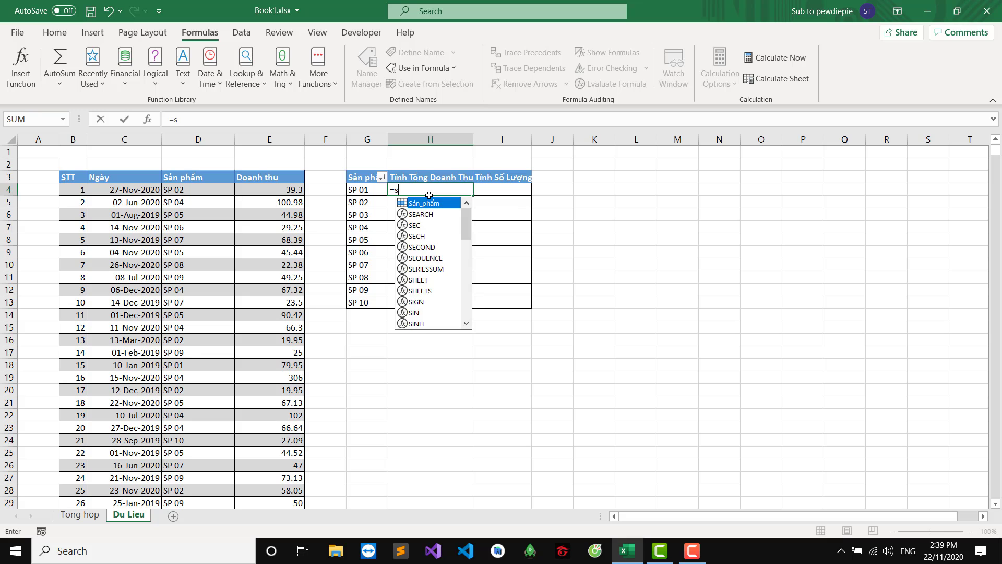
pyautogui.write('umif')
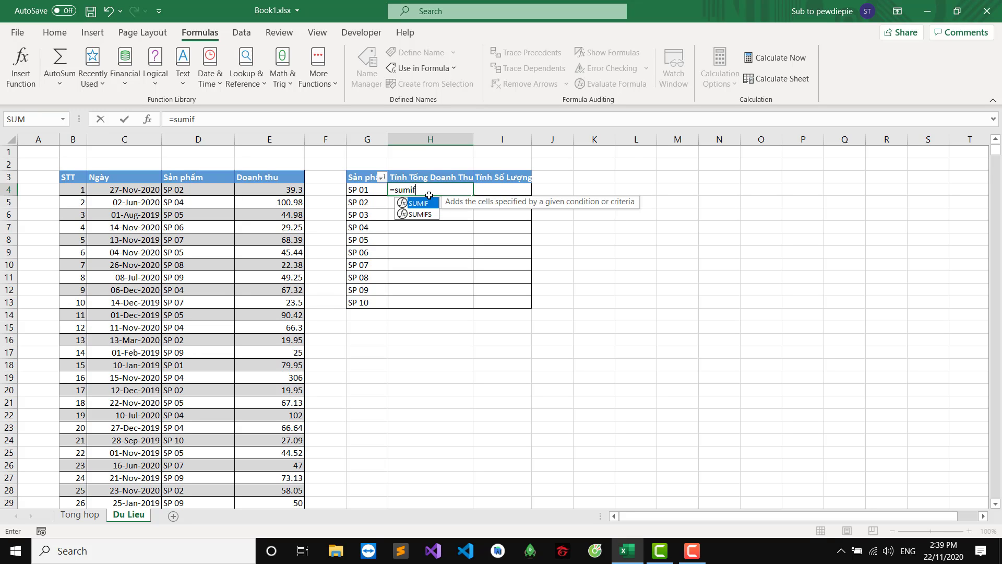
pyautogui.write('s(')
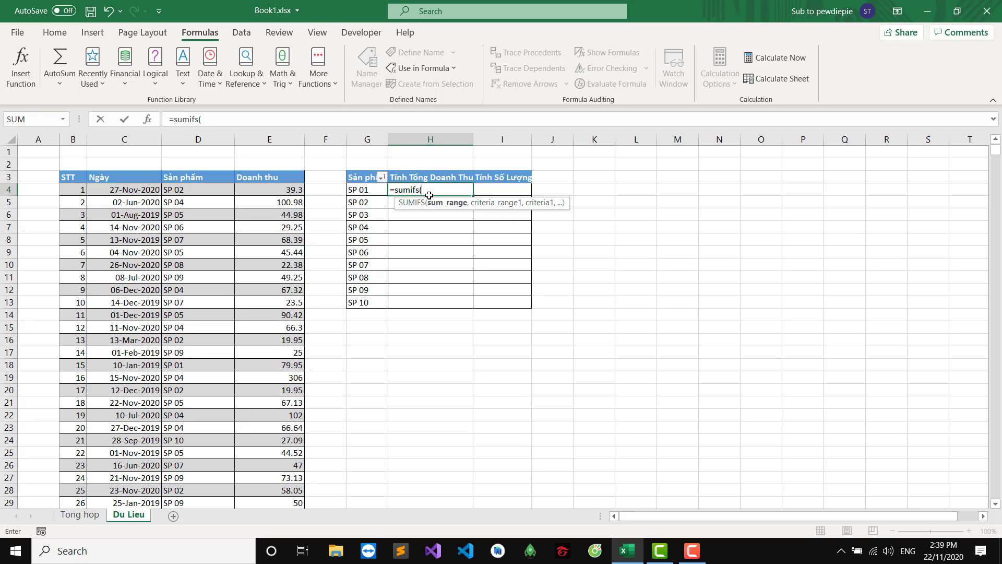
pyautogui.write('do')
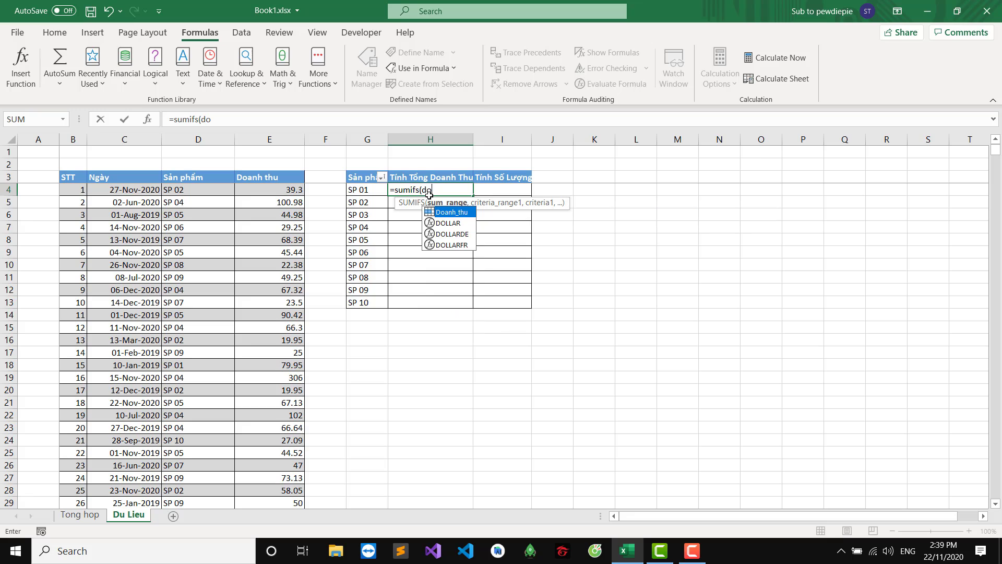
pyautogui.doubleClick(451, 214)
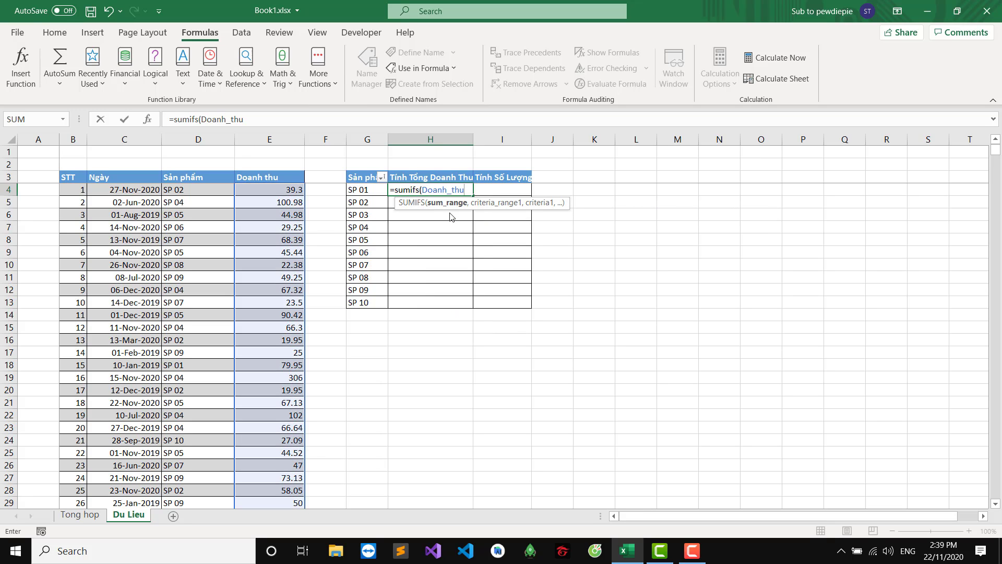
pyautogui.write(',')
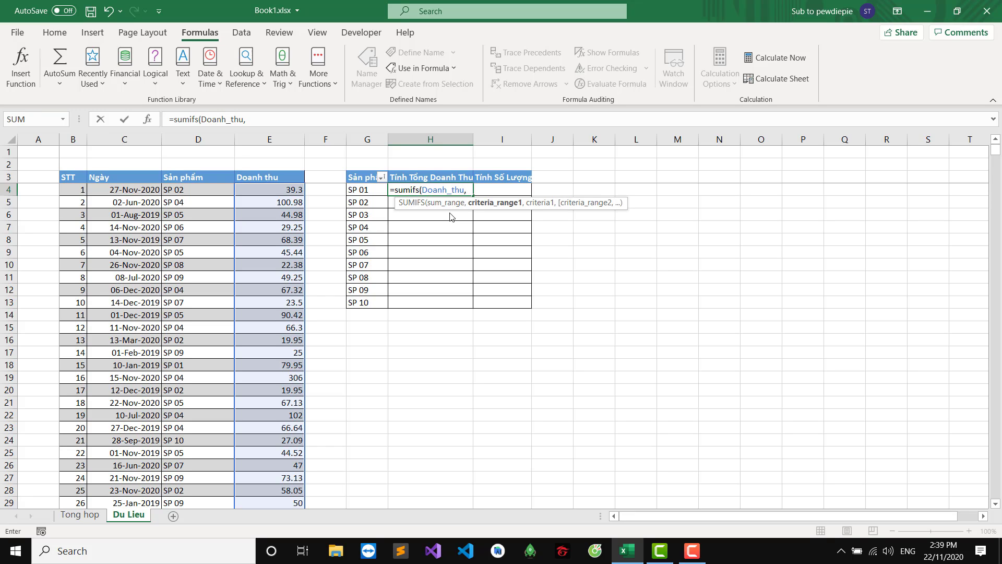
pyautogui.write('s')
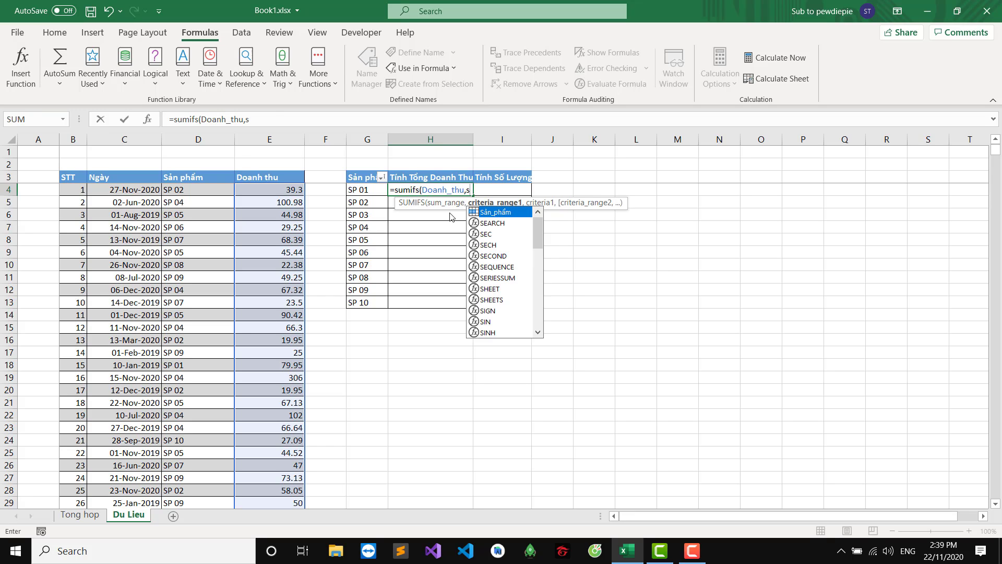
pyautogui.press('Tab')
pyautogui.write(',')
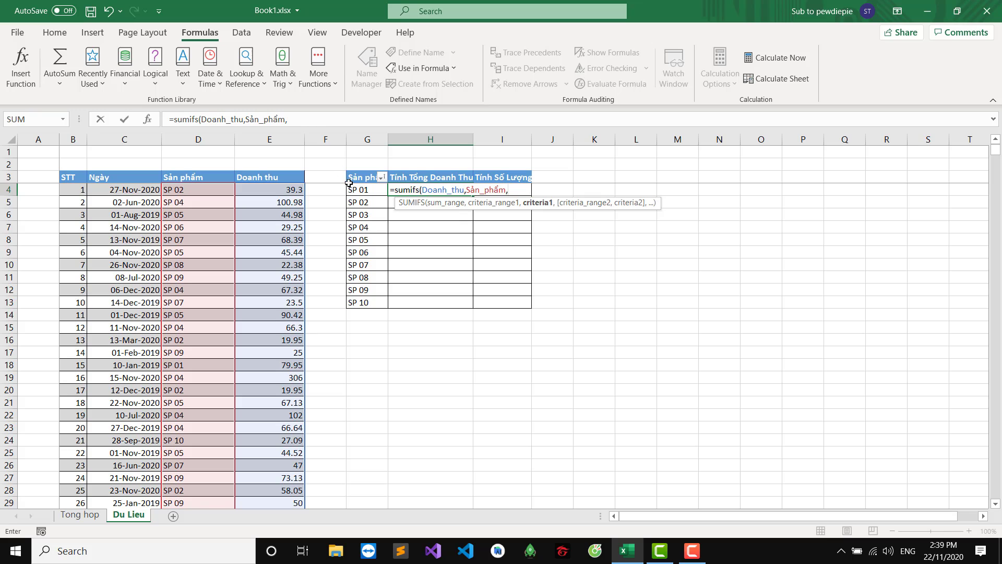
pyautogui.click(364, 190)
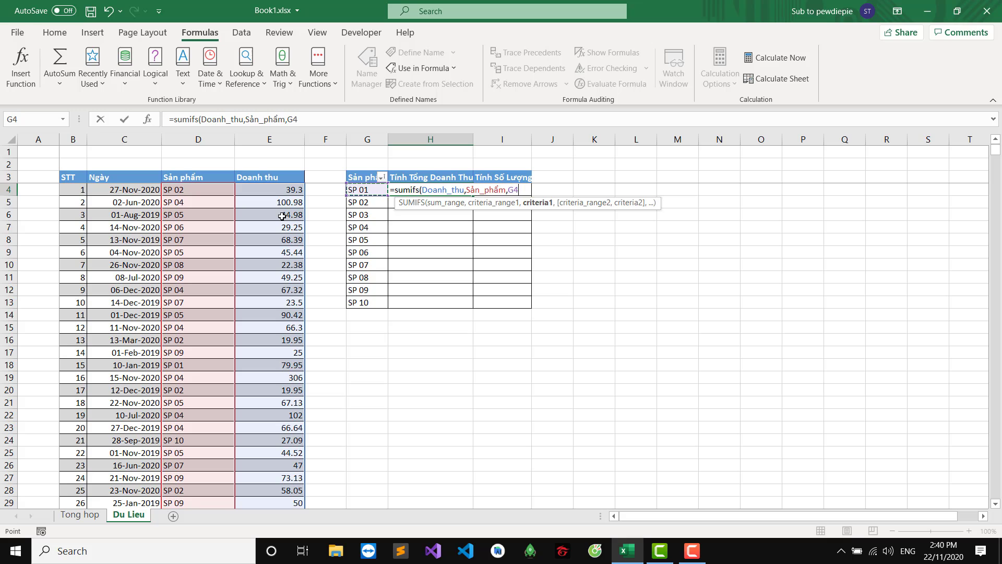
pyautogui.press('Return')
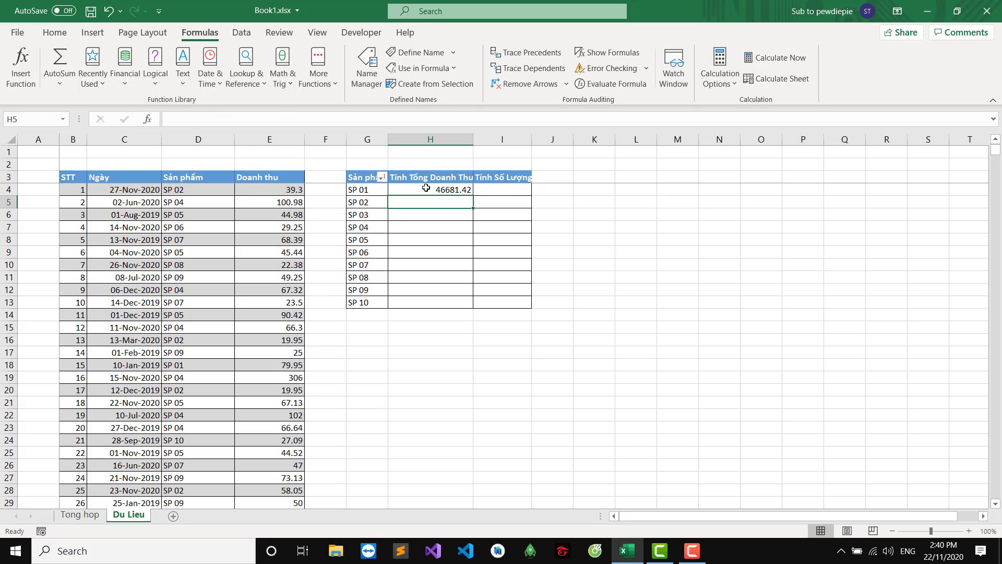
pyautogui.click(424, 189)
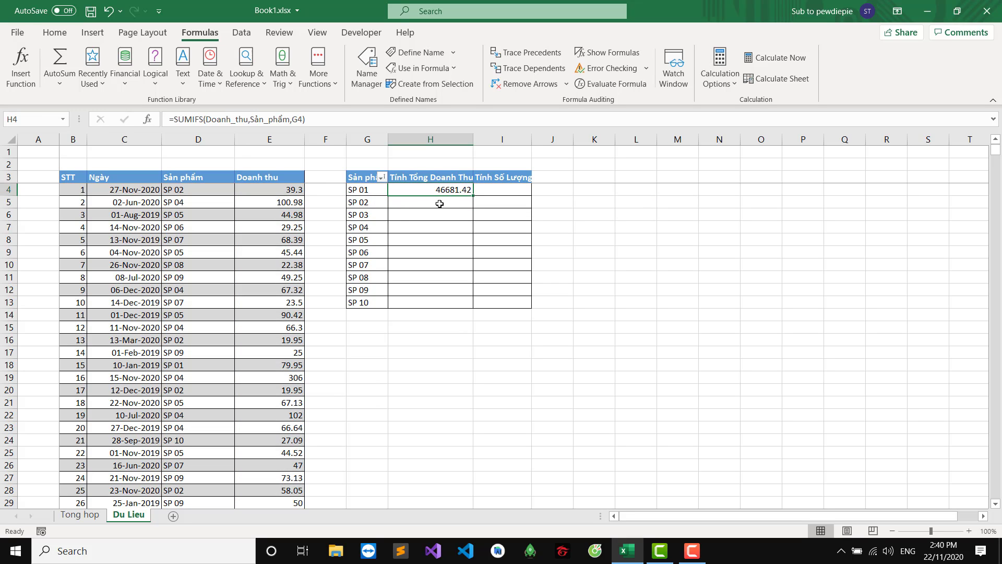
pyautogui.moveTo(473, 196); pyautogui.dragTo(477, 313)
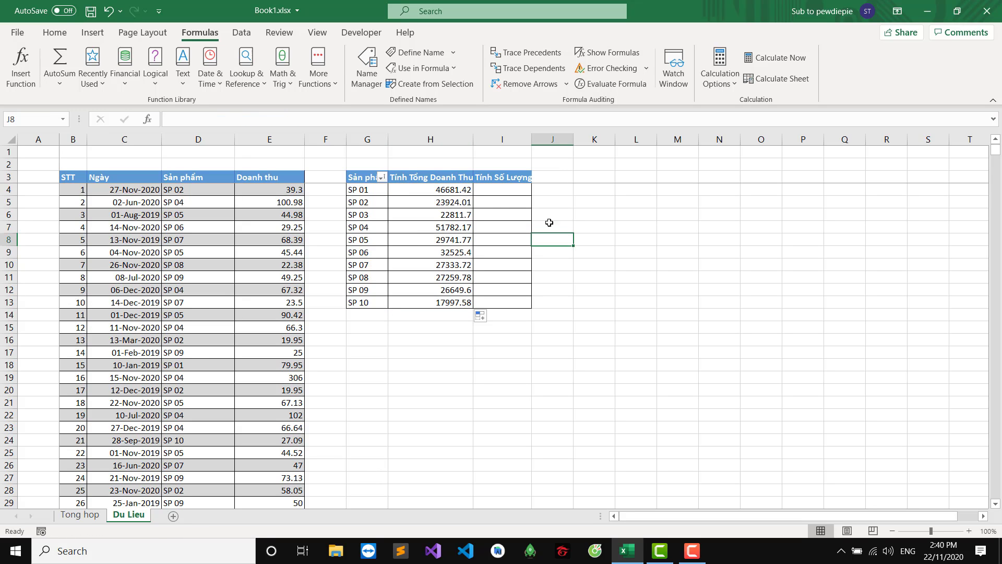
pyautogui.click(511, 193)
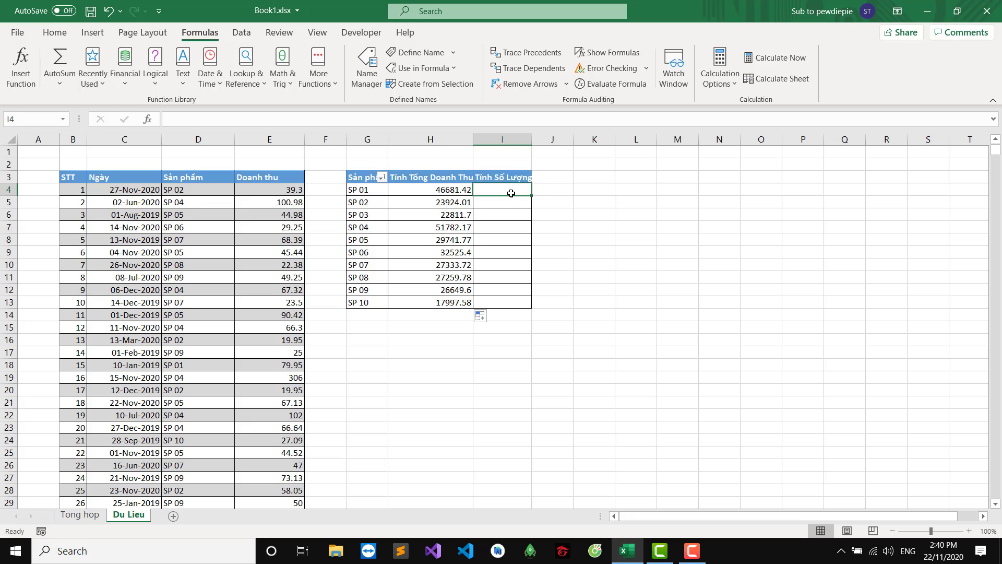
# Enter =COUNTIFS(Sản_phẩm,G4) in I4, fill to I13 (185 to 188), and autofit column I.
pyautogui.write('=coun')
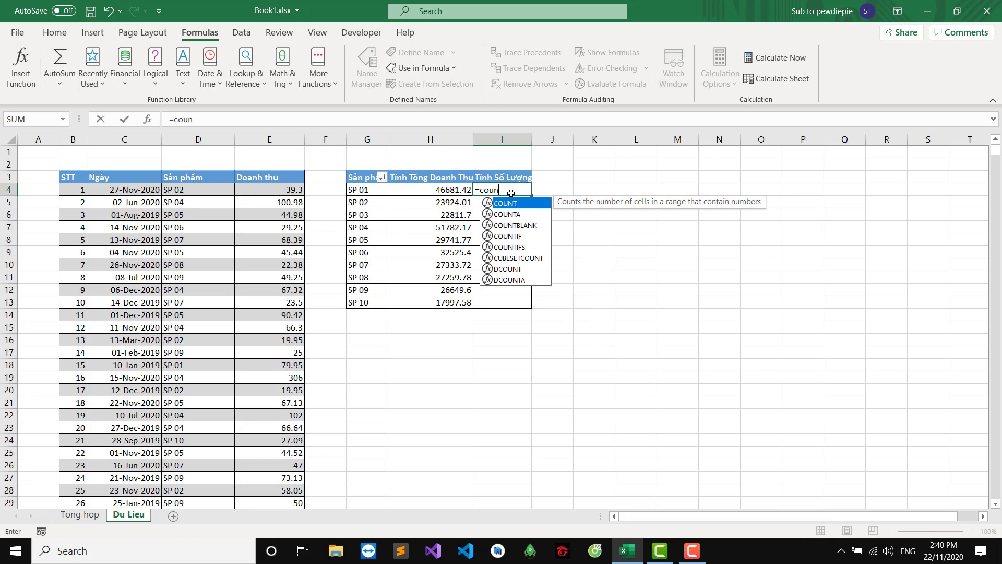
pyautogui.write('tifs')
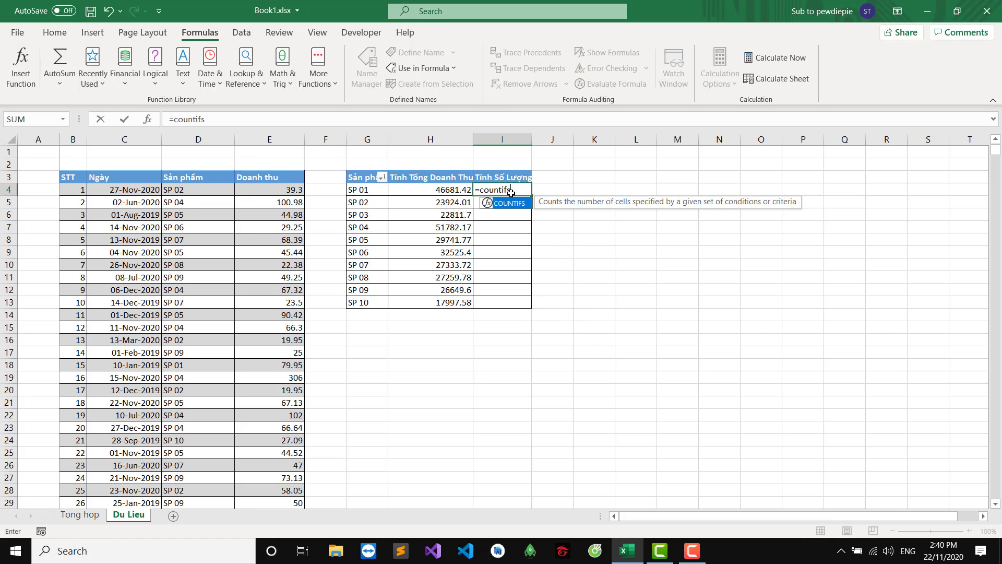
pyautogui.write('(s')
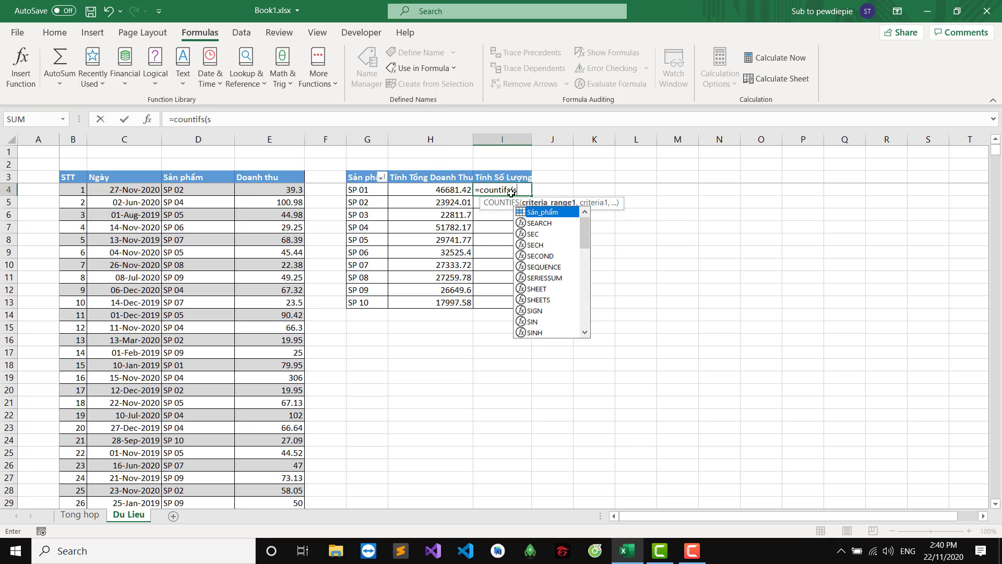
pyautogui.doubleClick(538, 212)
pyautogui.write(',')
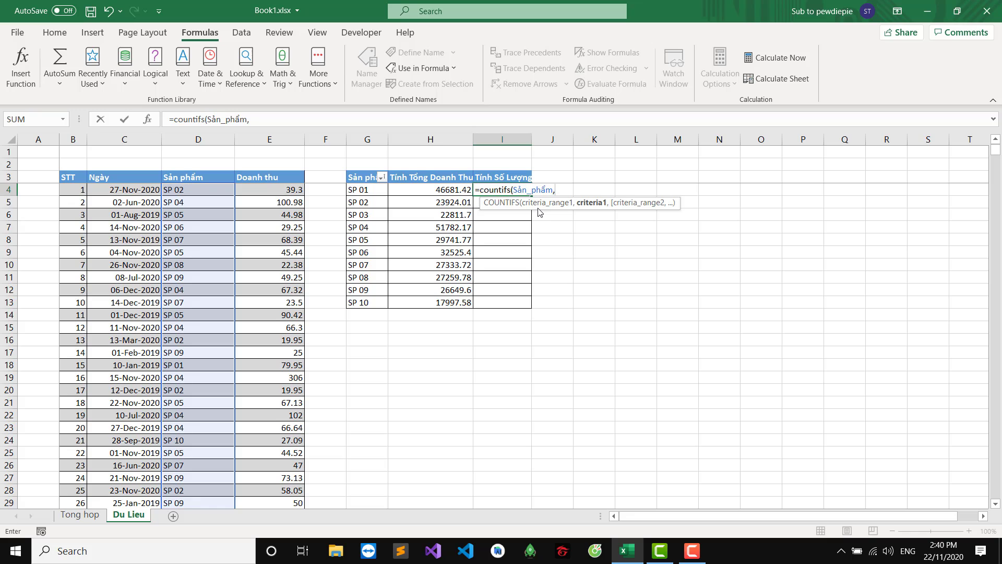
pyautogui.click(365, 190)
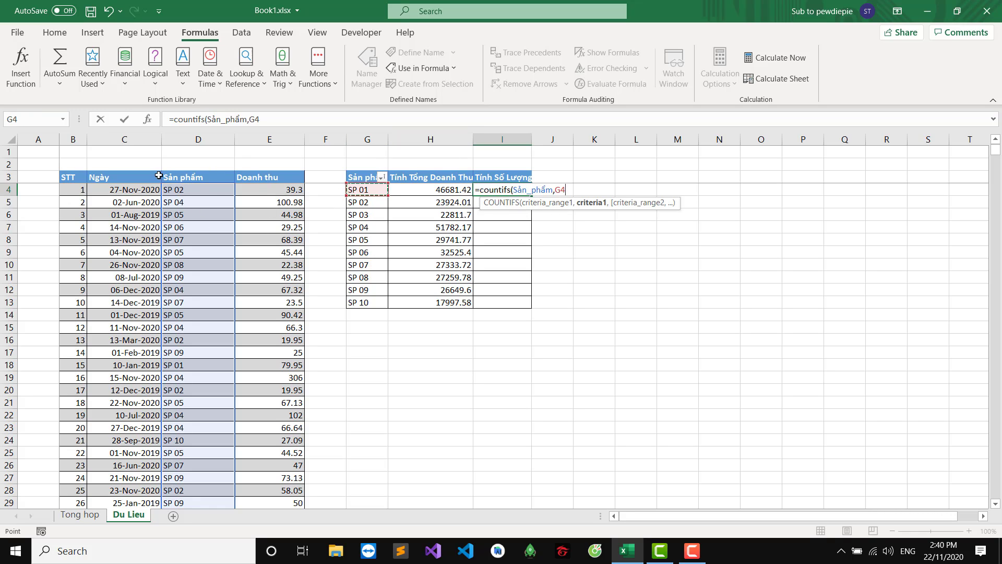
pyautogui.write(')')
pyautogui.press('Return')
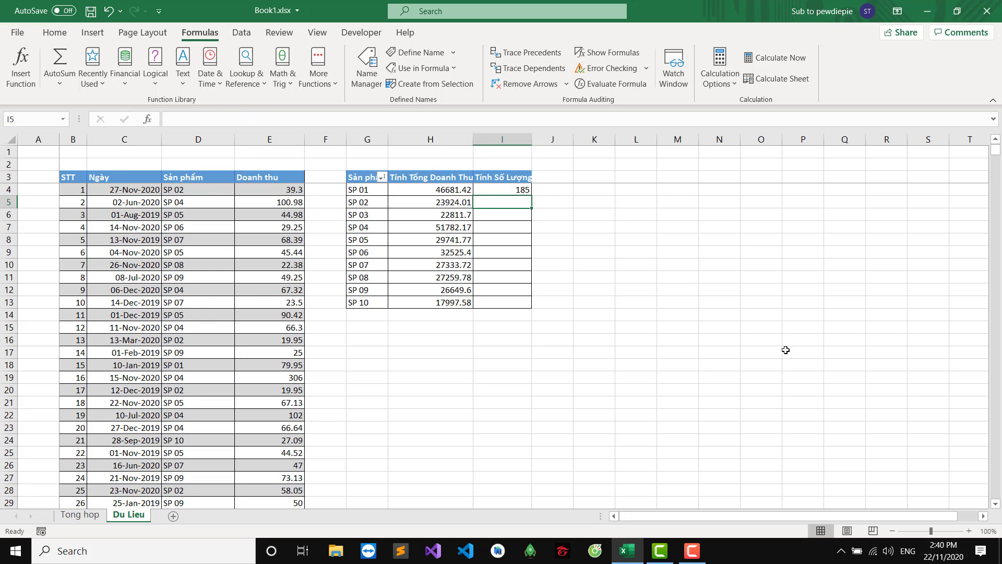
pyautogui.click(522, 191)
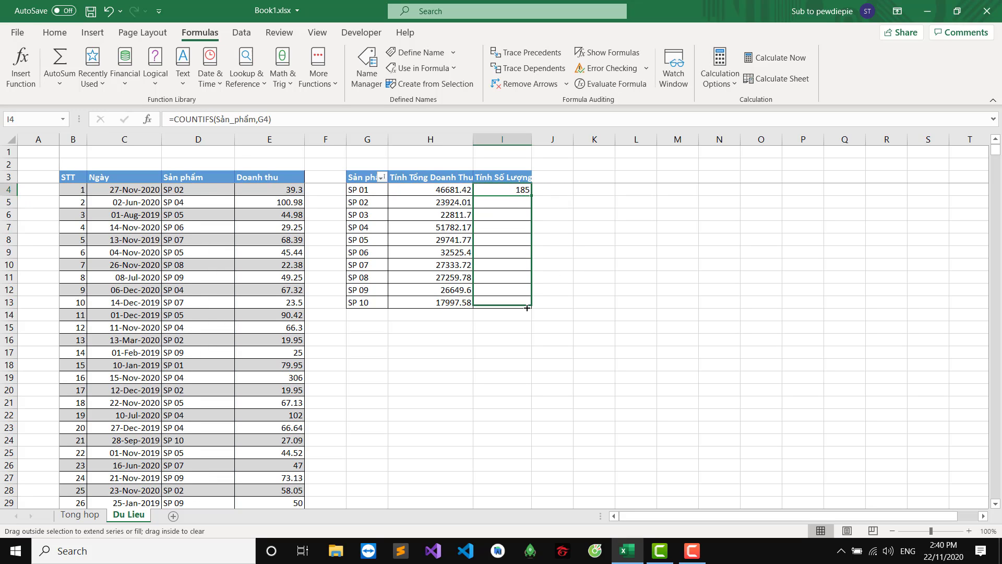
pyautogui.moveTo(527, 199); pyautogui.dragTo(528, 302)
pyautogui.click(527, 327)
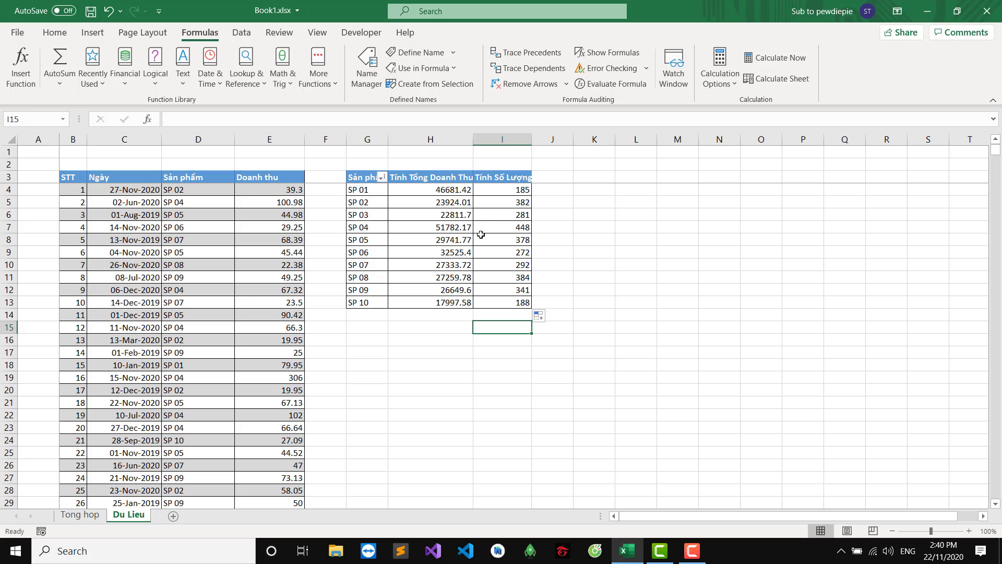
pyautogui.doubleClick(531, 139)
pyautogui.click(579, 224)
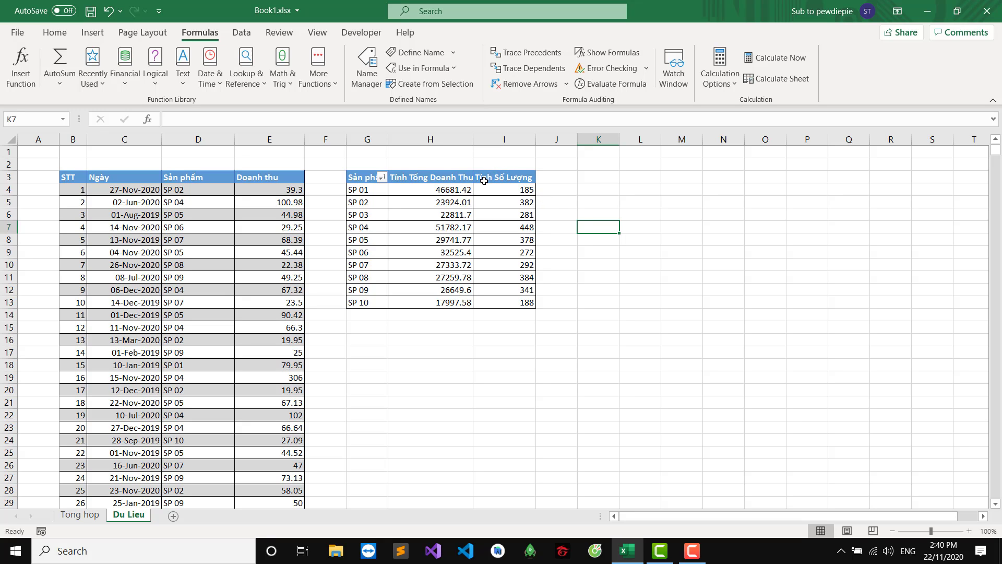
# Add headers 'Tính Tổng Doanh Thu Theo Năm' in J3 and 'Tính Số Lượng Theo Năm' in K3, widening both columns.
pyautogui.click(555, 177)
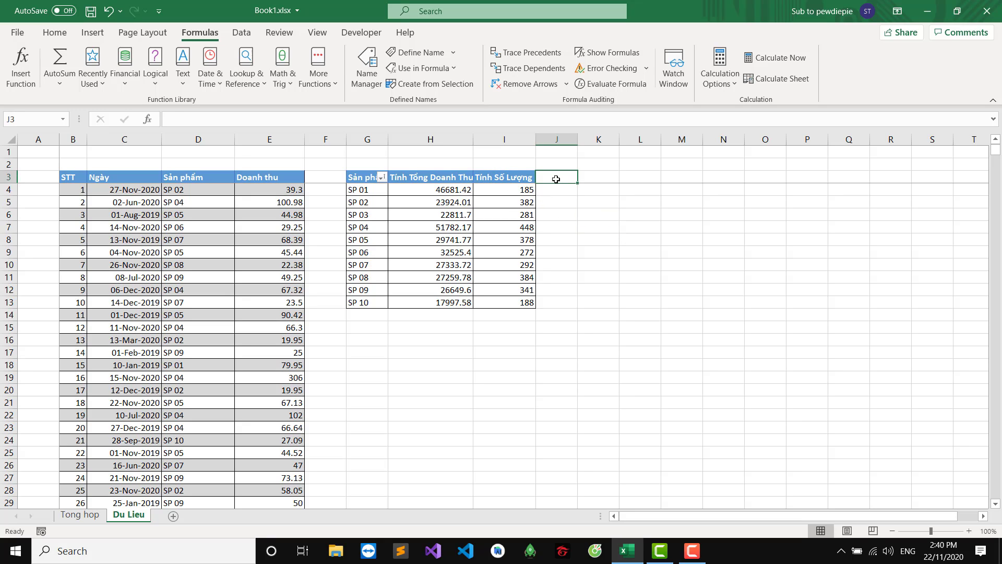
pyautogui.write('Tinh')
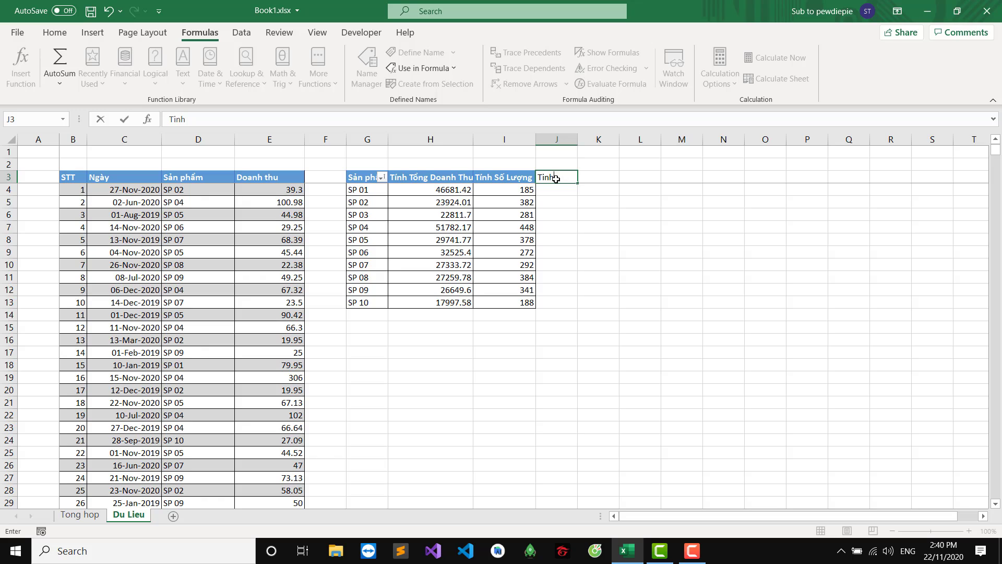
pyautogui.write('ss')
pyautogui.write(' T')
pyautogui.write('ổng Doanh Thu Th')
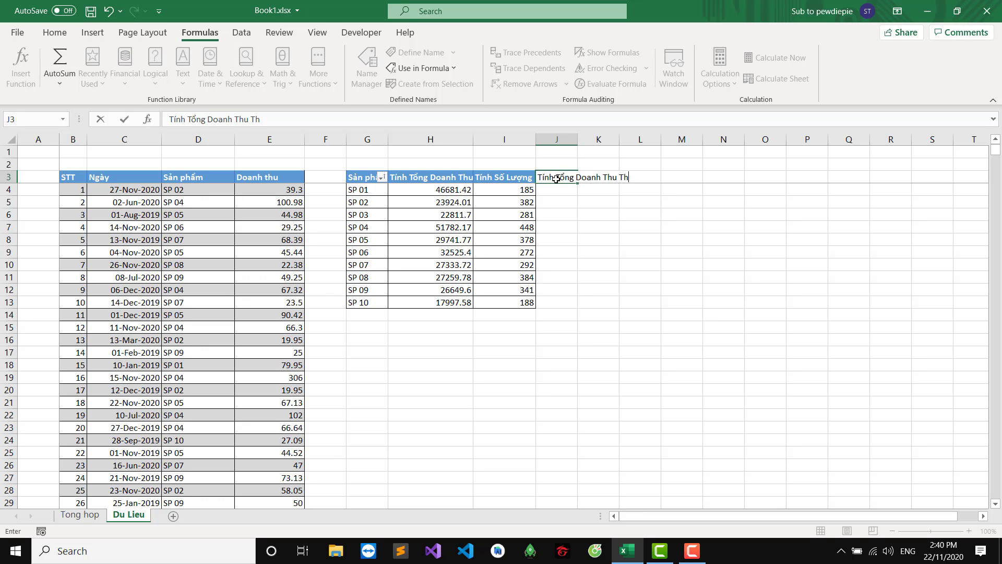
pyautogui.write('eo Năm')
pyautogui.press('Return')
pyautogui.press('Return')
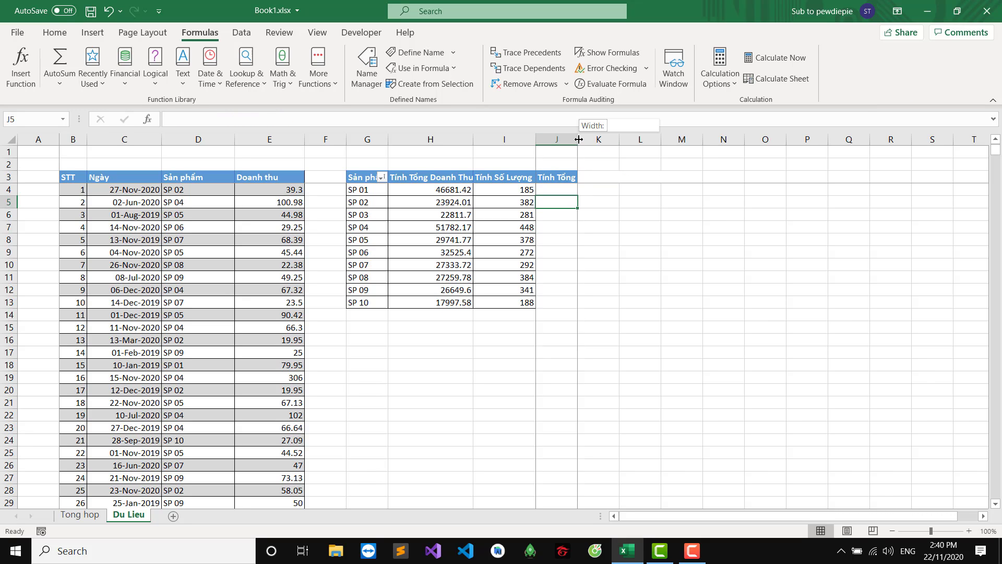
pyautogui.moveTo(578, 139); pyautogui.dragTo(669, 139)
pyautogui.click(682, 181)
pyautogui.write('Tin')
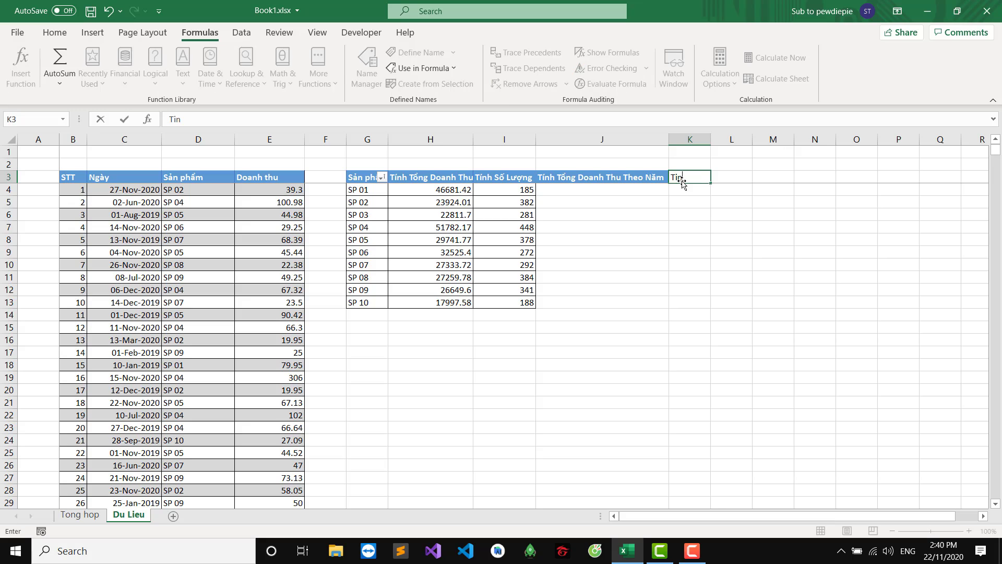
pyautogui.write('ố Lư')
pyautogui.write('ợng Theo NĂ')
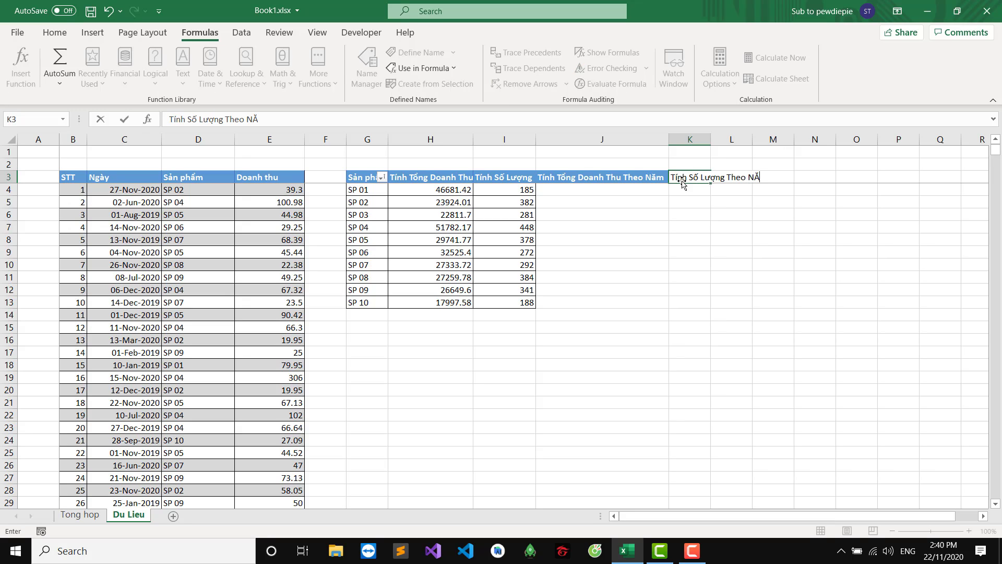
pyautogui.write('m')
pyautogui.press('Return')
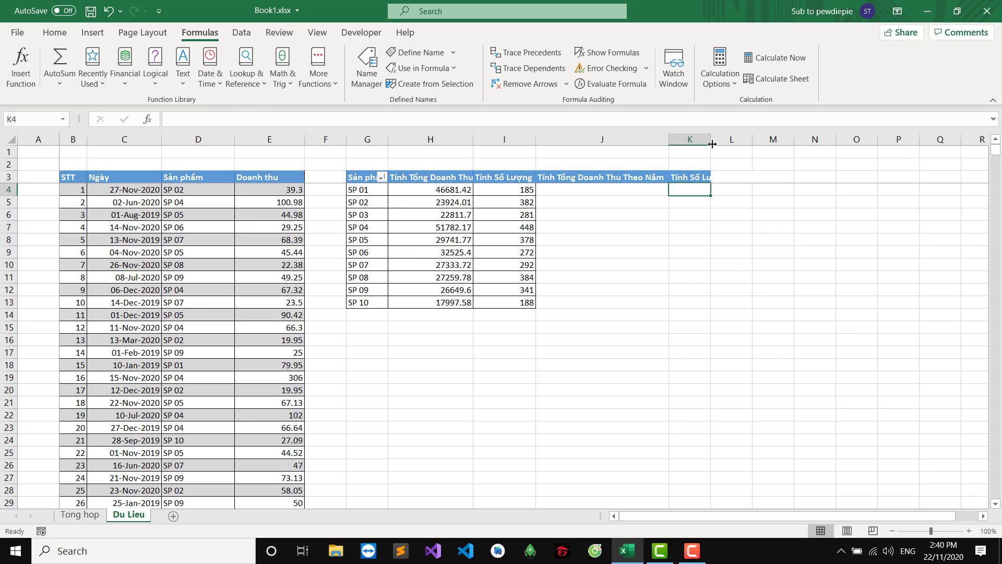
pyautogui.doubleClick(711, 144)
# Copy the I4:I13 bordered formatting onto J4:K13 with Format Painter.
pyautogui.moveTo(519, 191); pyautogui.dragTo(527, 307)
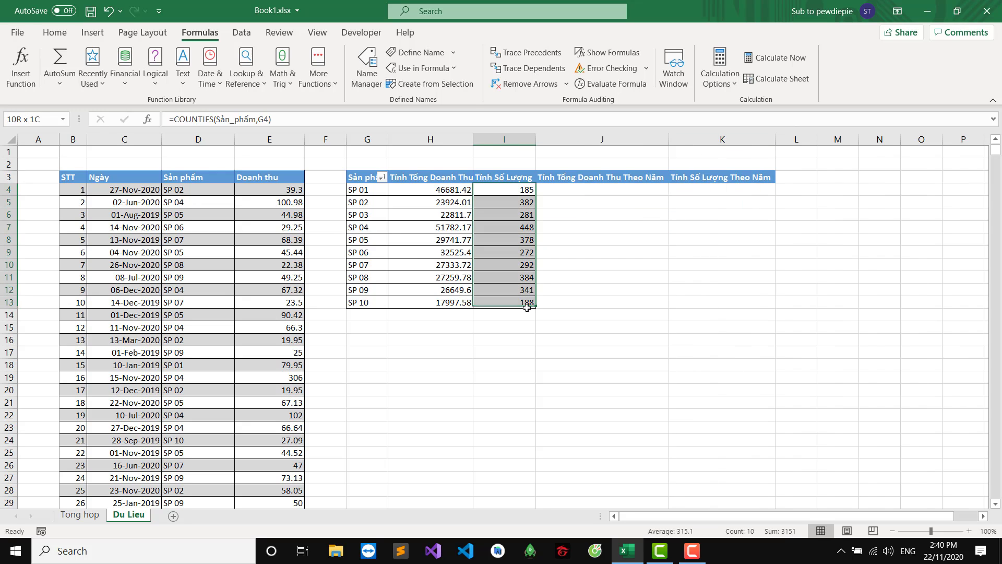
pyautogui.click(55, 32)
pyautogui.click(67, 83)
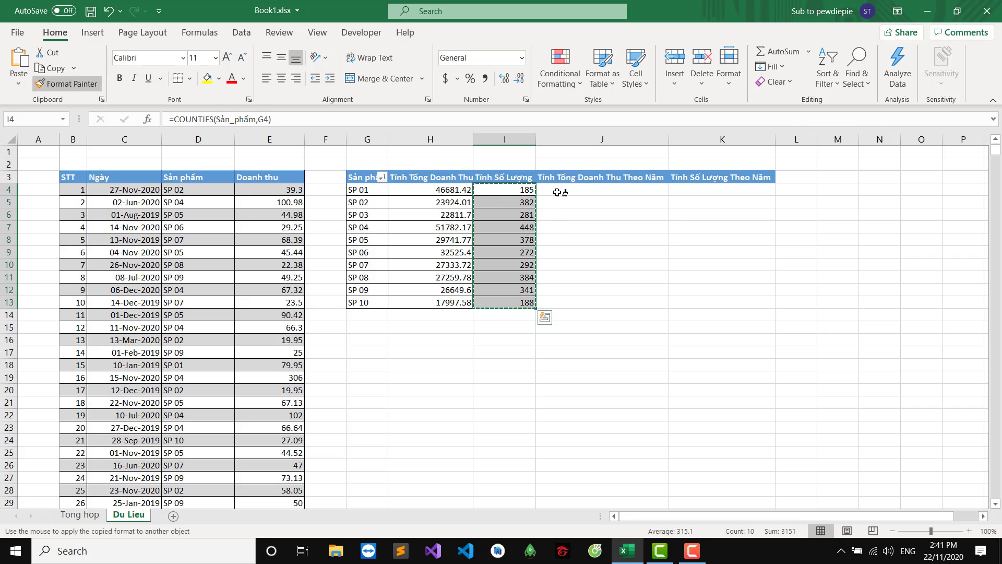
pyautogui.moveTo(557, 192); pyautogui.dragTo(735, 303)
pyautogui.moveTo(731, 317); pyautogui.dragTo(728, 332)
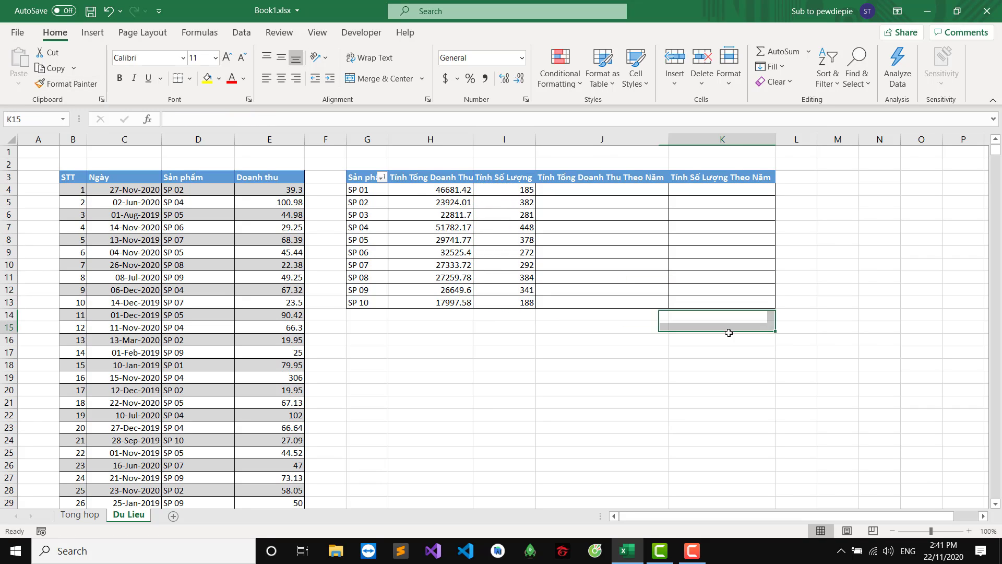
# Abandon a first SUMIFS attempt in J4 and enter the year 2020 in J2.
pyautogui.click(626, 193)
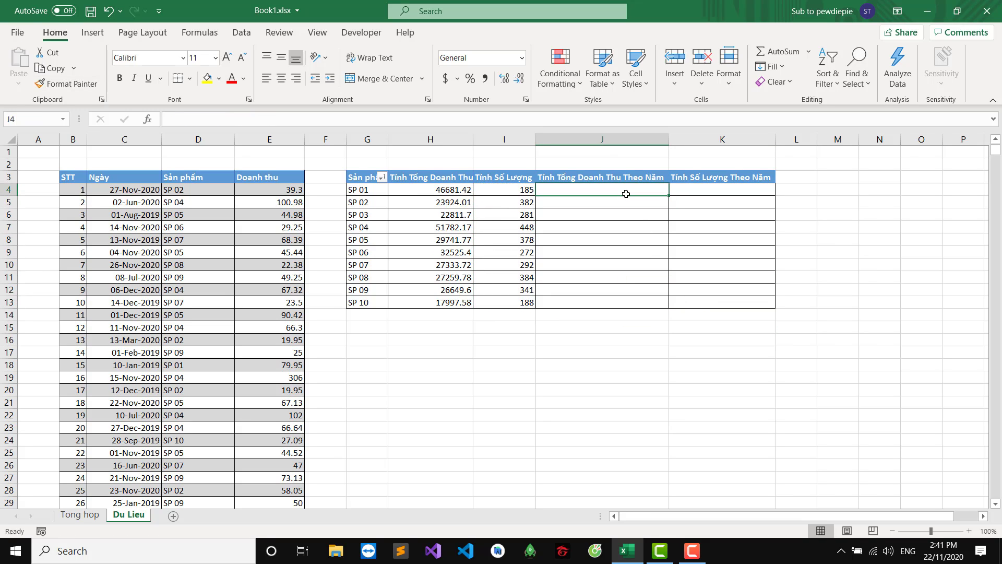
pyautogui.write('=su')
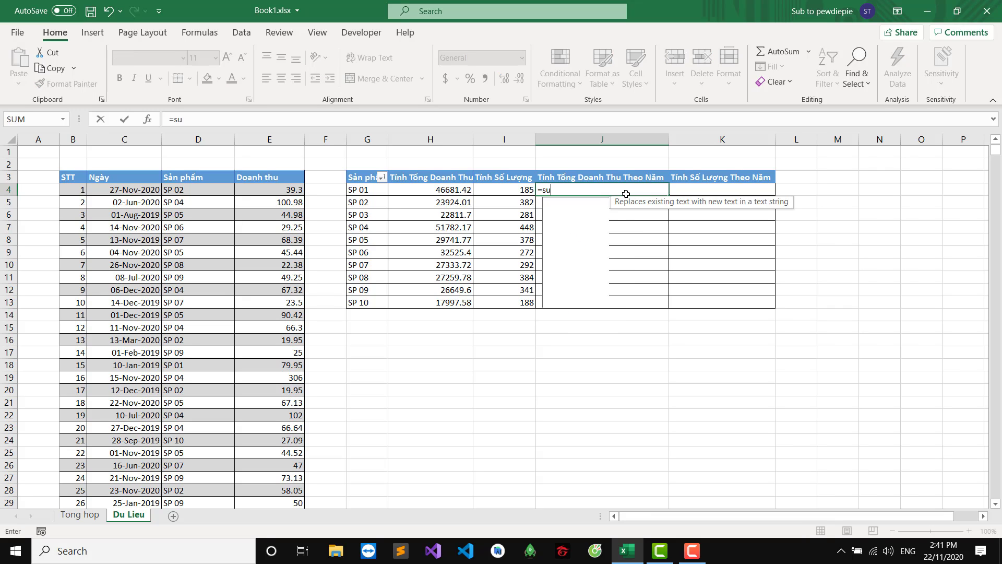
pyautogui.write('mifs')
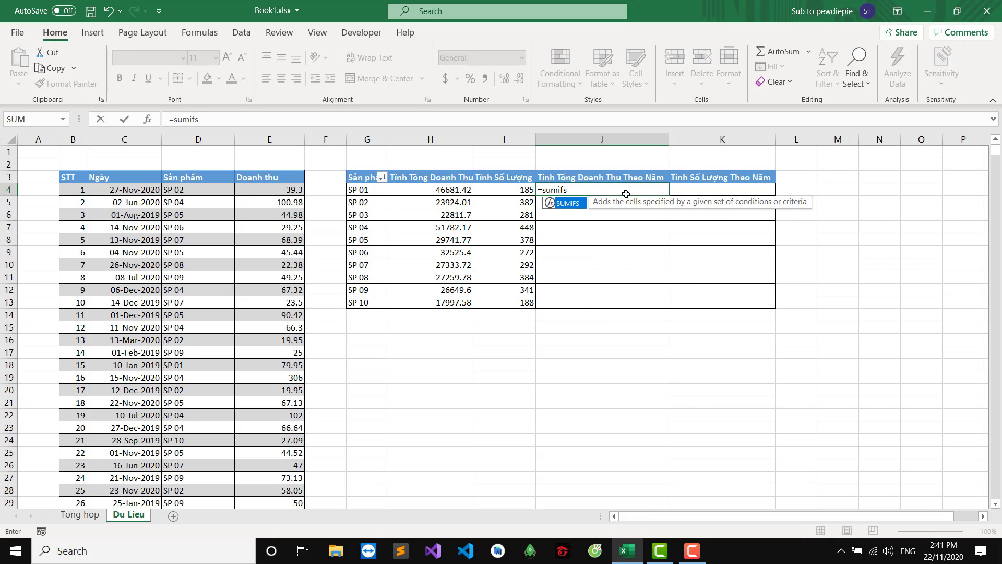
pyautogui.write('(')
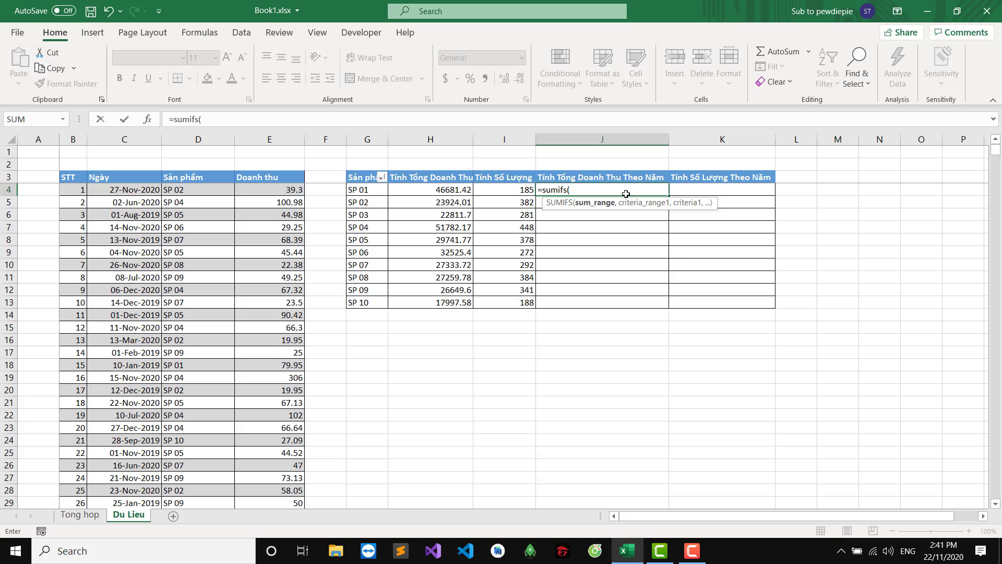
pyautogui.write('do')
pyautogui.press('Tab')
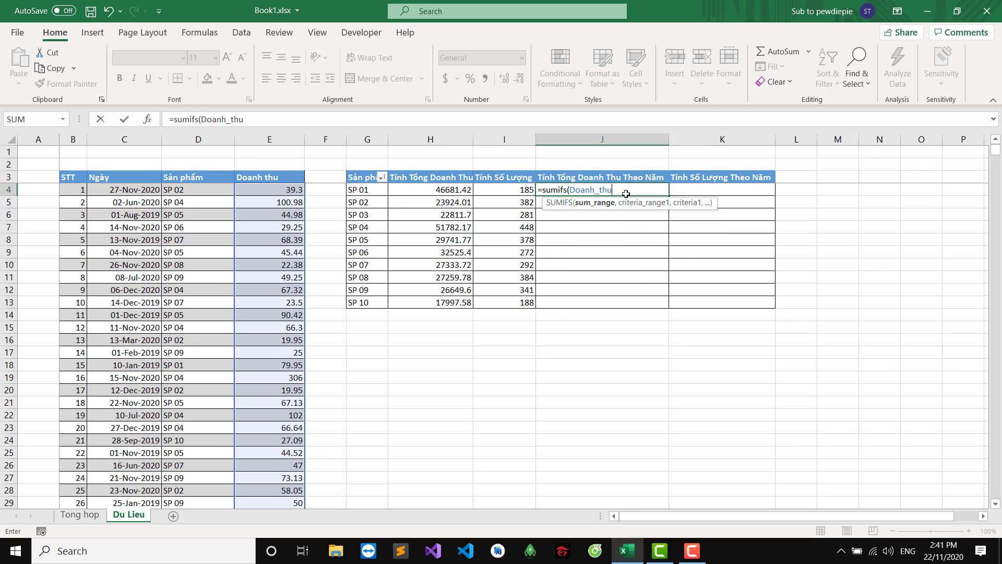
pyautogui.write(',s')
pyautogui.press('Tab')
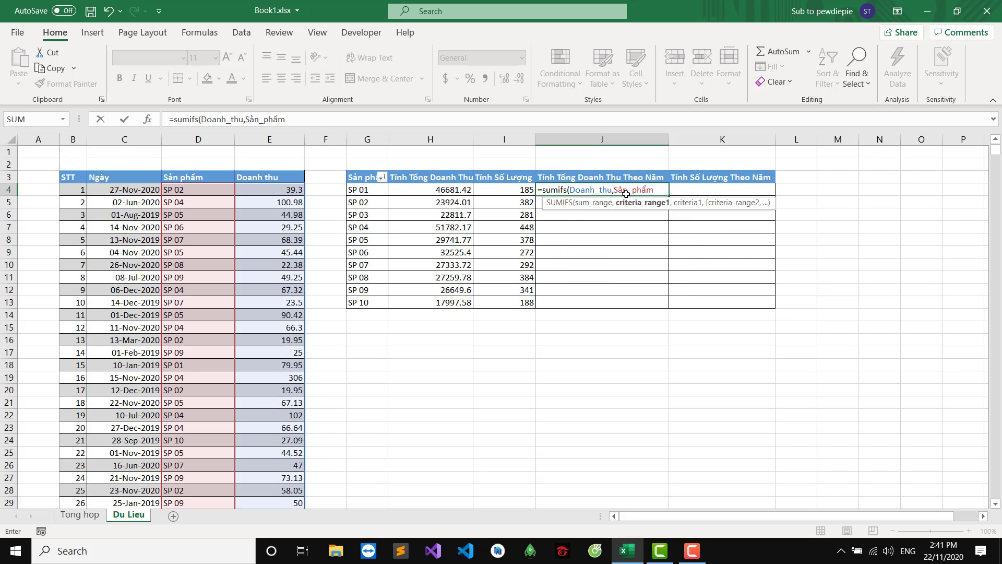
pyautogui.write(',')
pyautogui.press('Escape')
pyautogui.click(616, 162)
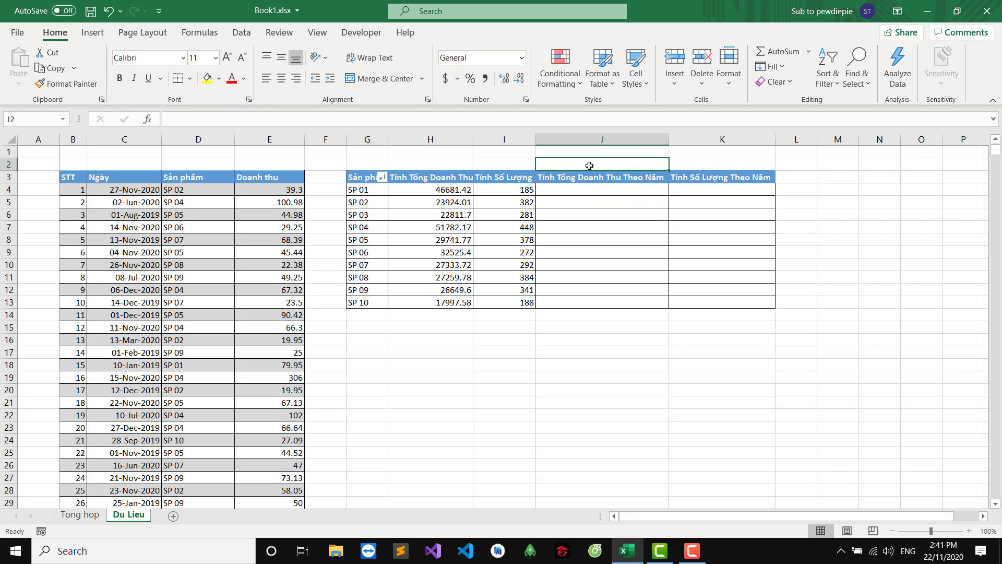
pyautogui.write('2020')
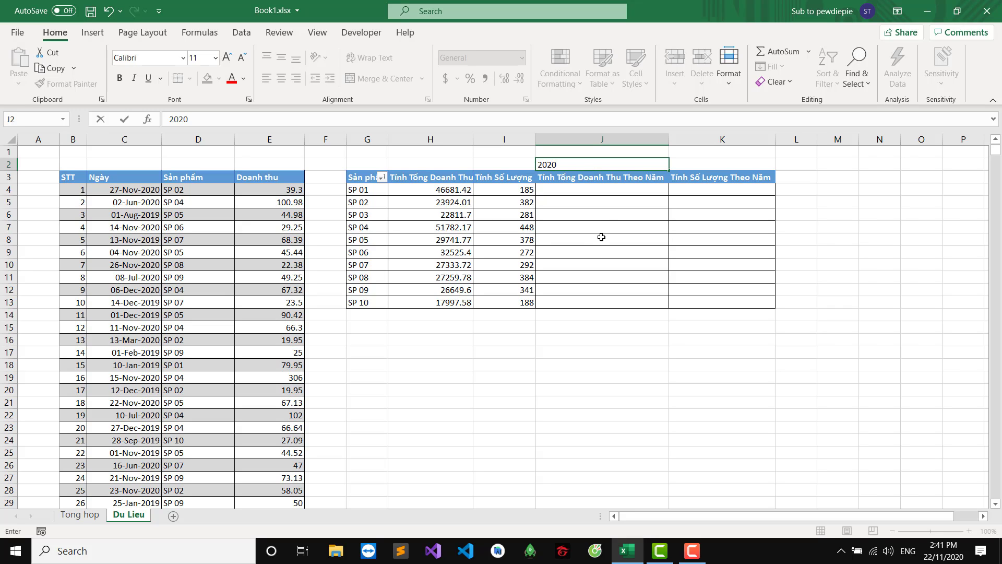
pyautogui.press('Return')
# Start J4's formula as =SUMIFS(Doanh_thu,Sản_phẩm,G4,Ngày, using autocomplete for the names.
pyautogui.click(616, 187)
pyautogui.doubleClick(612, 191)
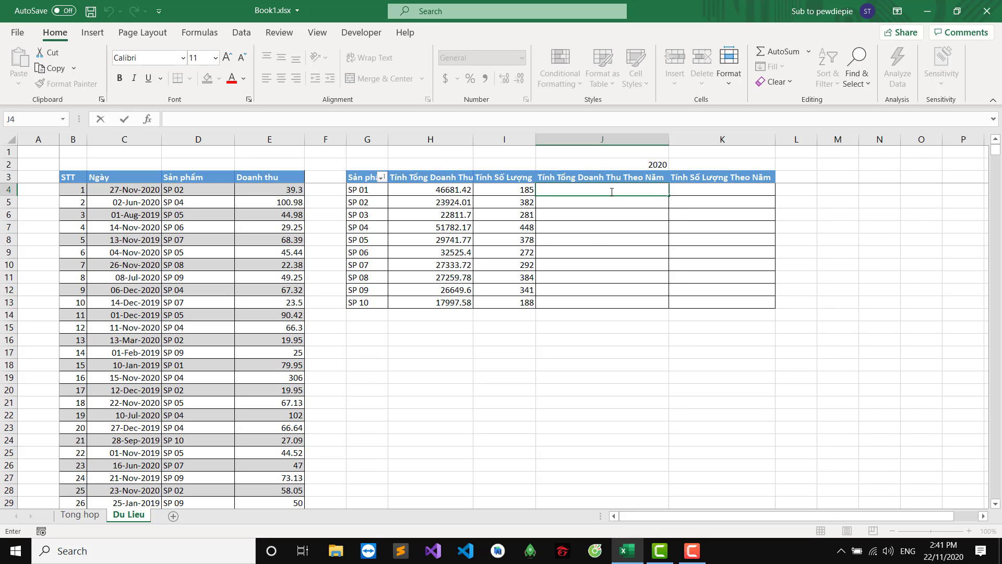
pyautogui.write('=')
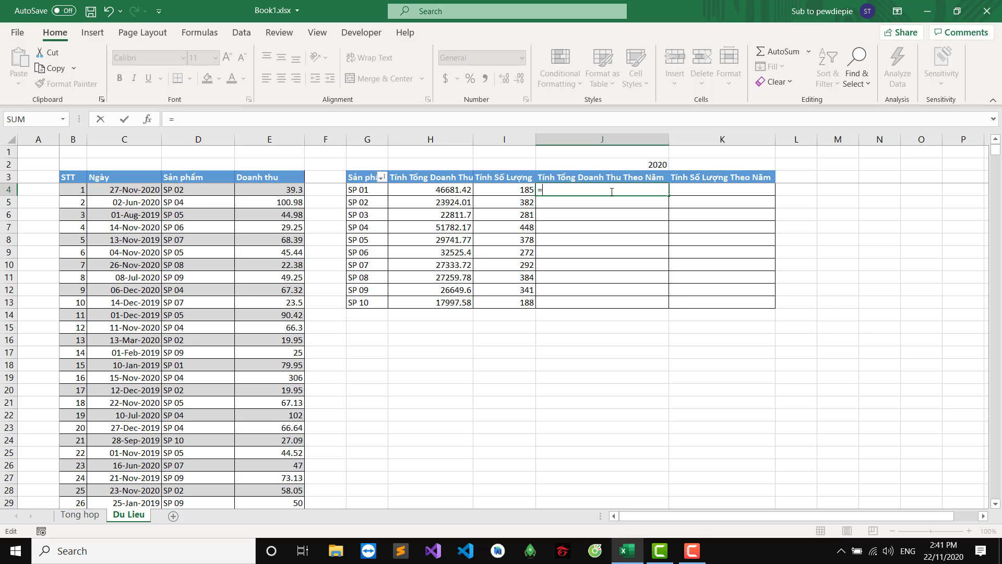
pyautogui.write('sumifs')
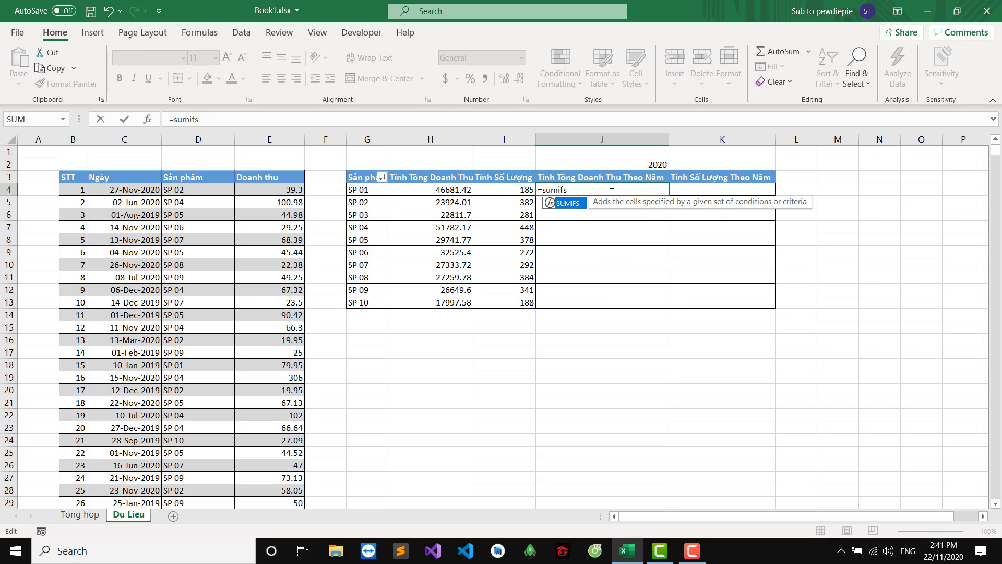
pyautogui.write('(Doanh')
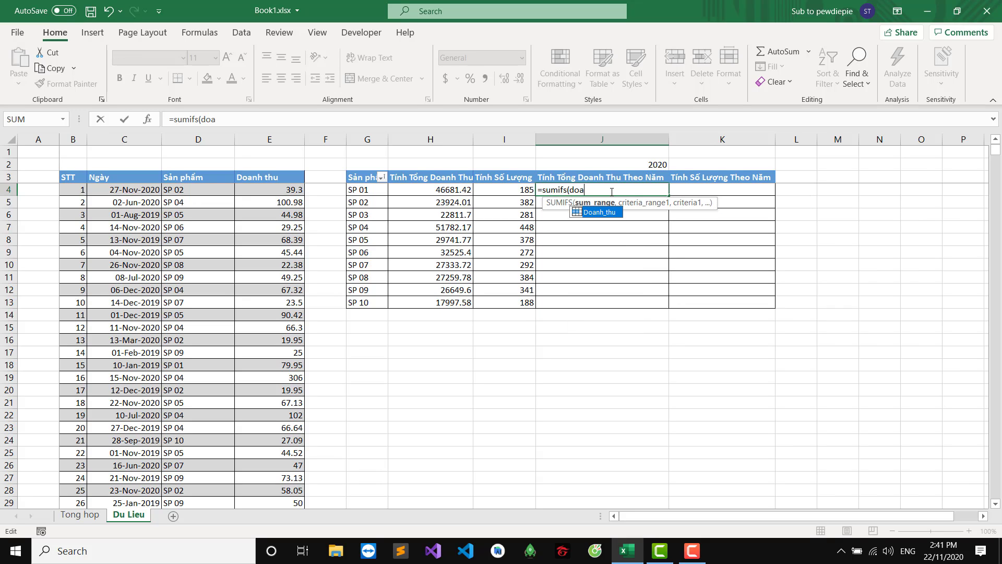
pyautogui.write('_thu,s')
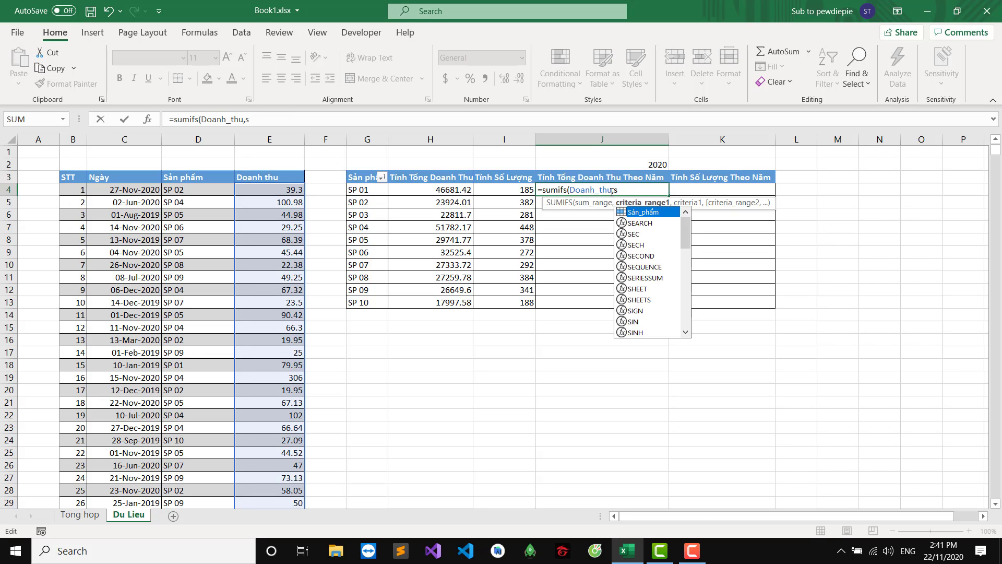
pyautogui.press('Tab')
pyautogui.write(',')
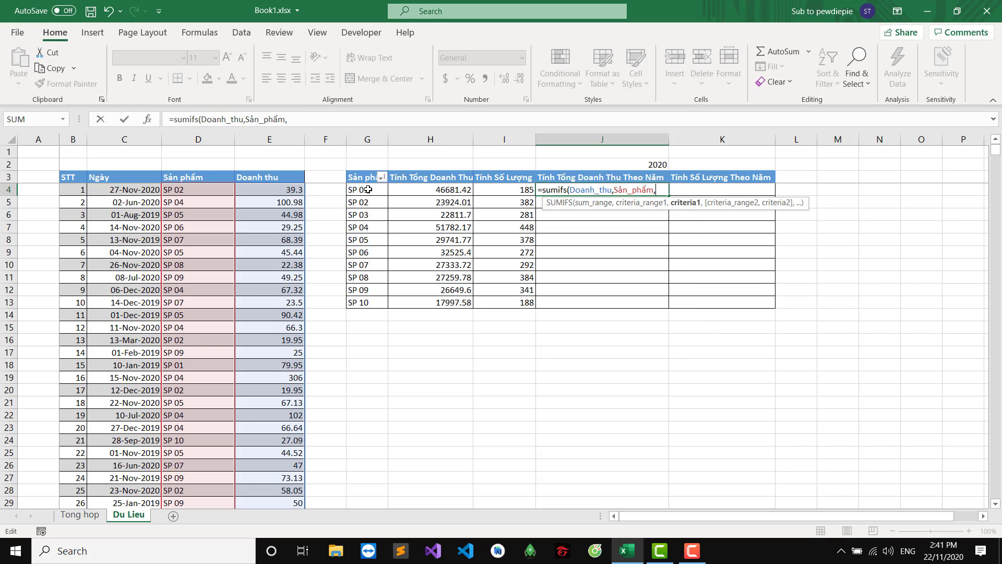
pyautogui.click(367, 190)
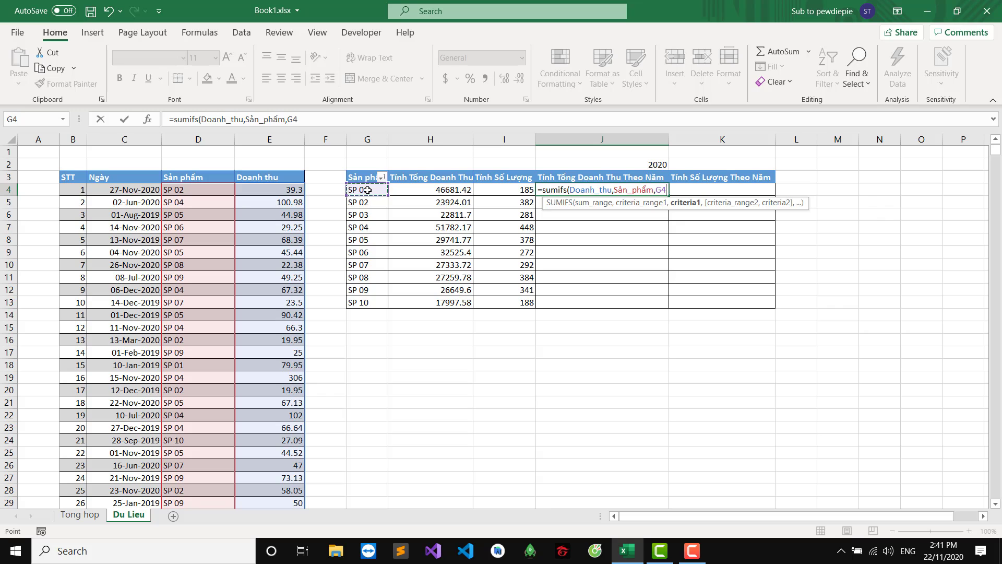
pyautogui.write(',ng')
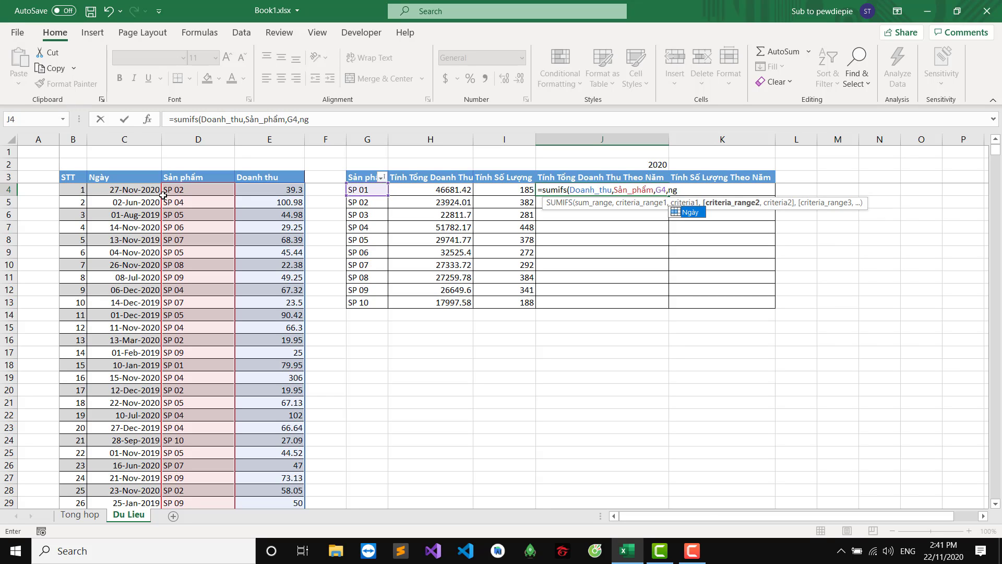
pyautogui.press('Tab')
pyautogui.write(',')
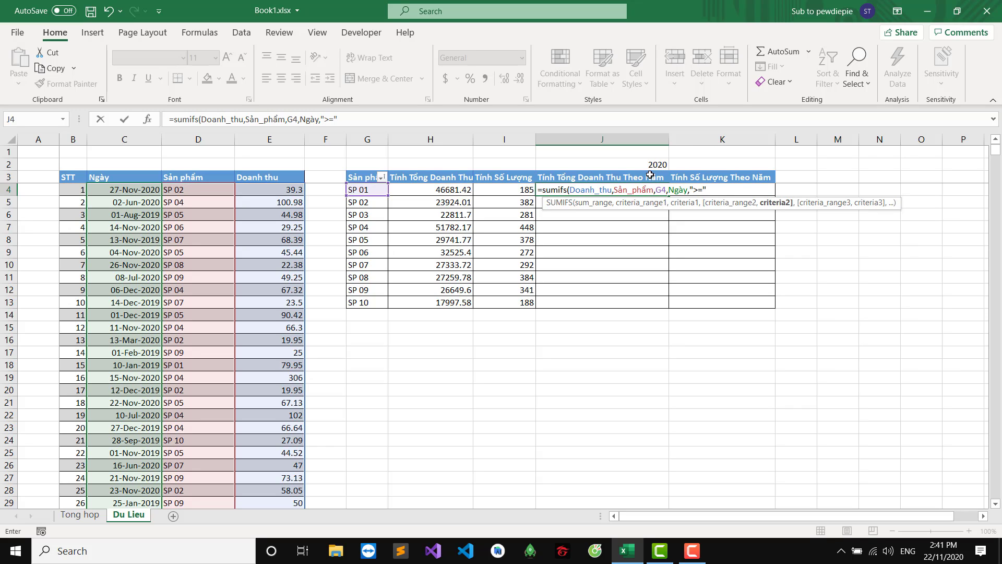
# Add the start-of-year bound &DATE($J$2,1,1) and begin a second Ngày criterion.
pyautogui.write('&d')
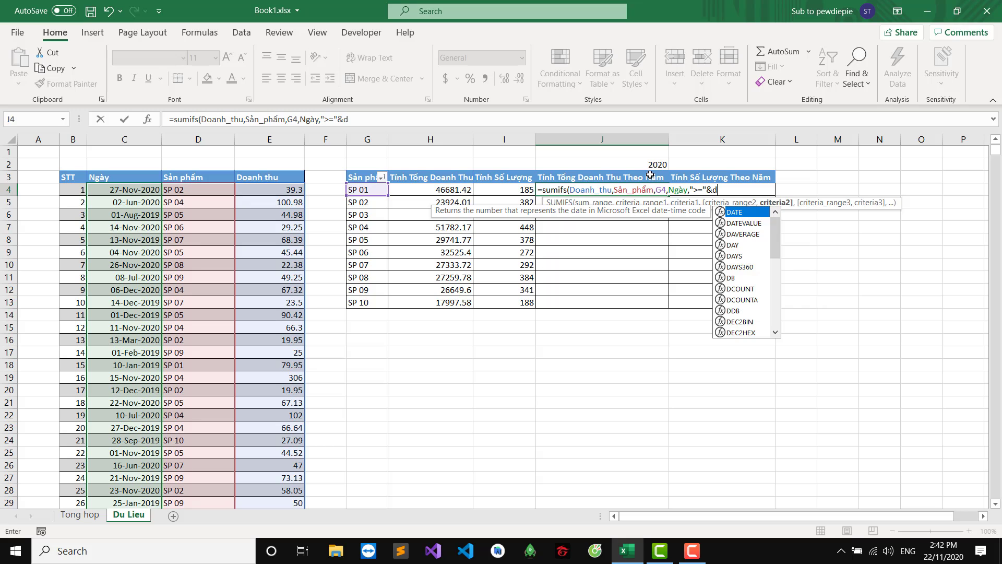
pyautogui.press('Tab')
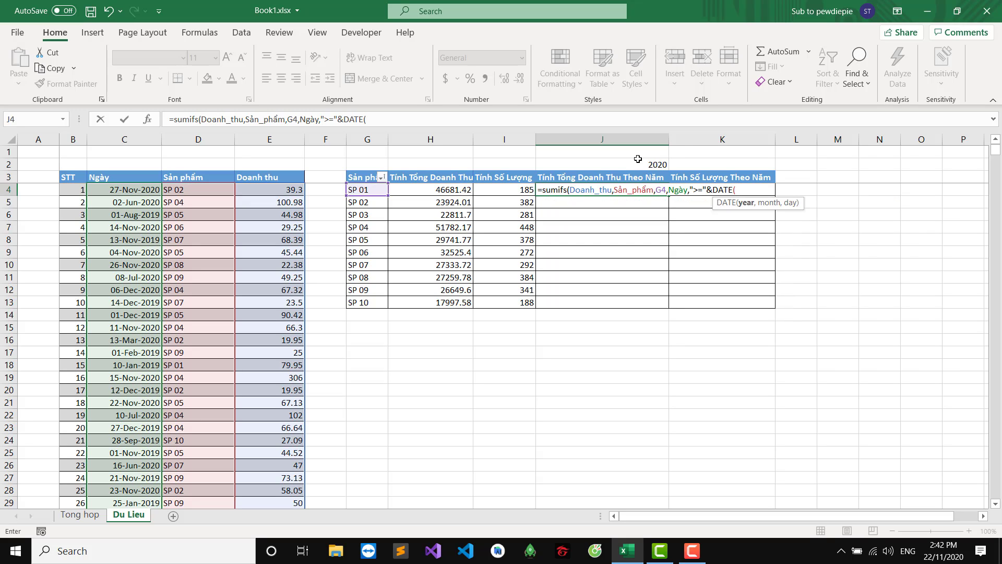
pyautogui.click(649, 163)
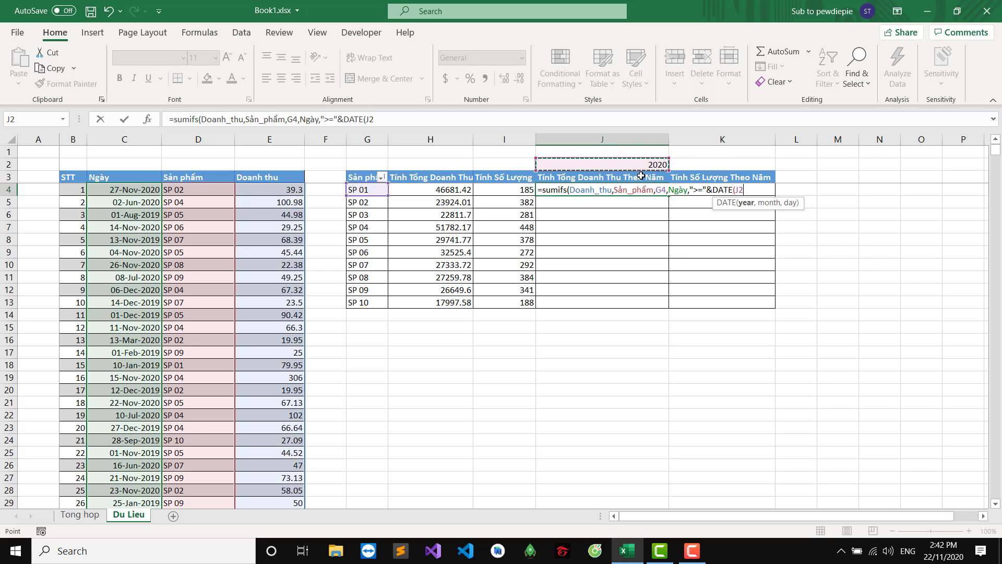
pyautogui.press('F4')
pyautogui.write('$J$2,1,1')
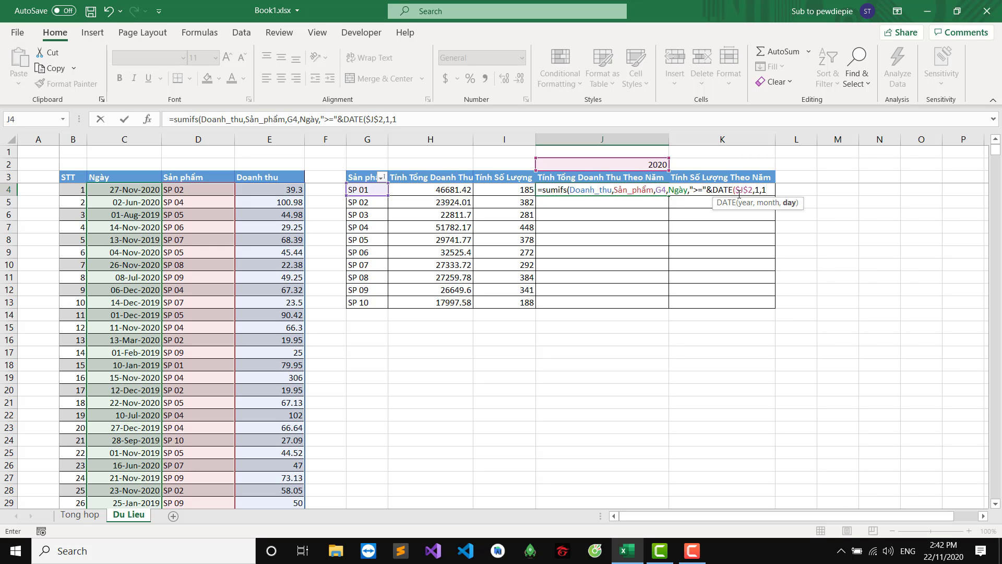
pyautogui.write('),')
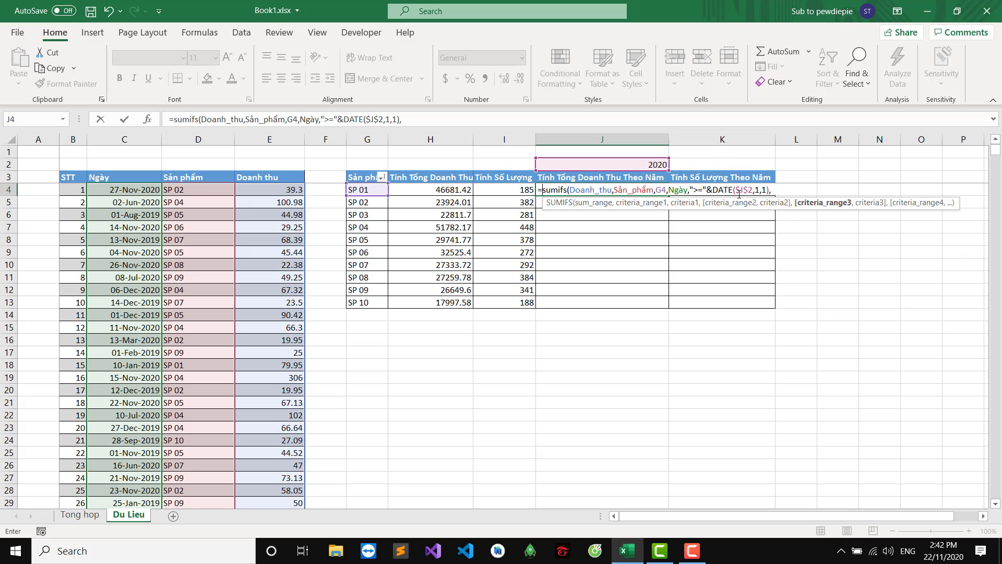
pyautogui.write('Ngày<"')
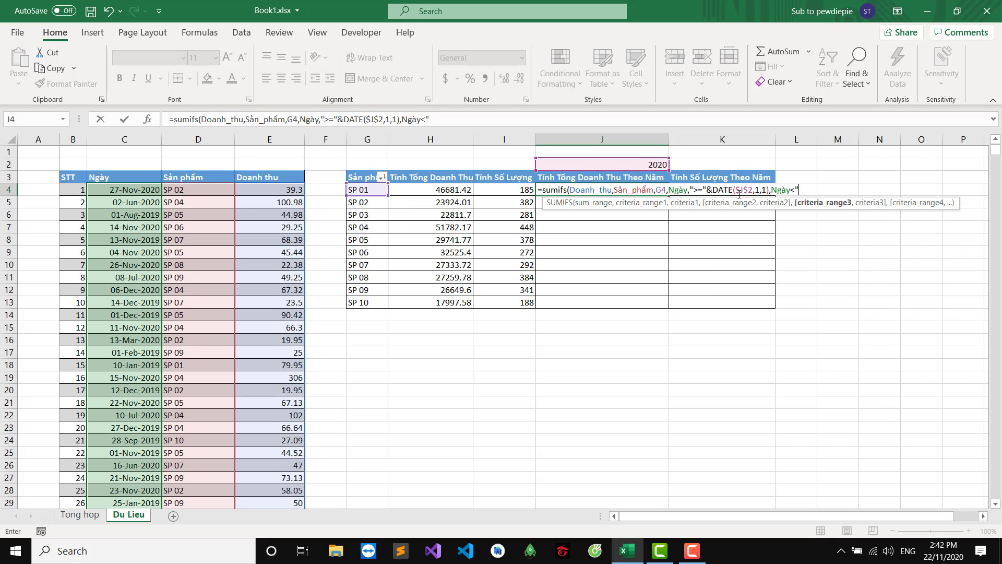
pyautogui.press('BackSpace')
pyautogui.press('BackSpace')
pyautogui.write(',')
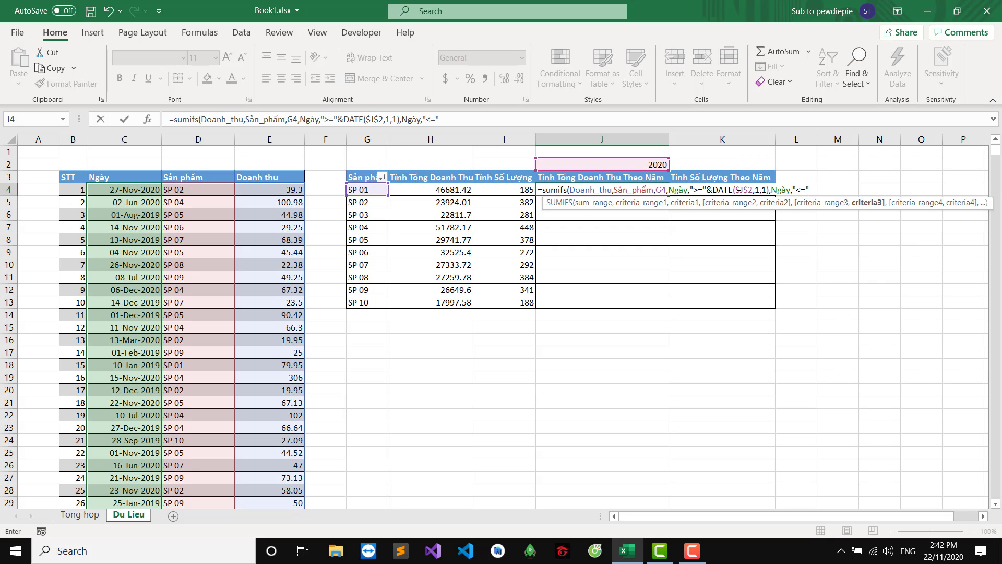
# Finish with the end bound DATE($J$2+1,1,1)-1 and commit, giving 27070.2 for SP 01.
pyautogui.write('&')
pyautogui.write('da')
pyautogui.press('Tab')
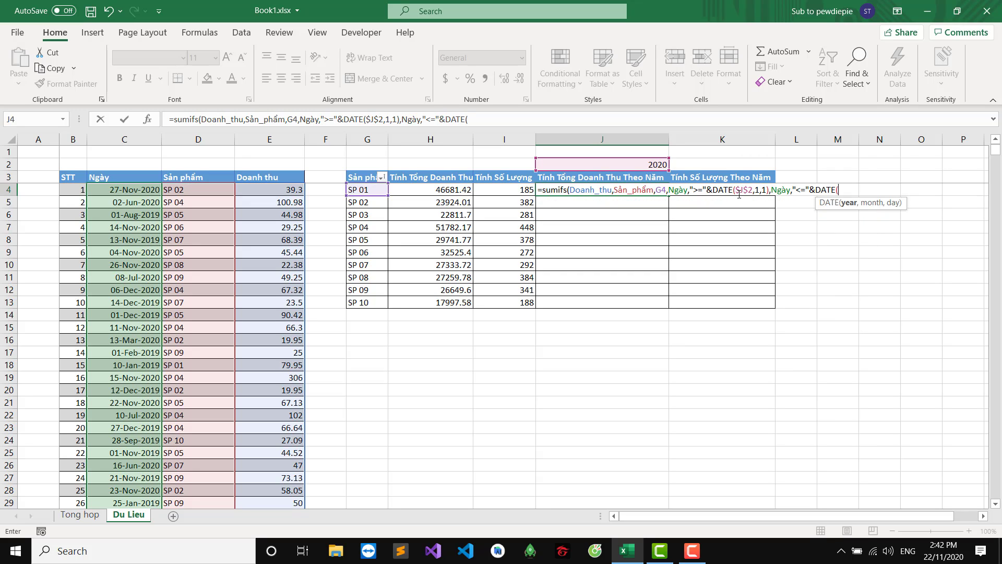
pyautogui.click(654, 165)
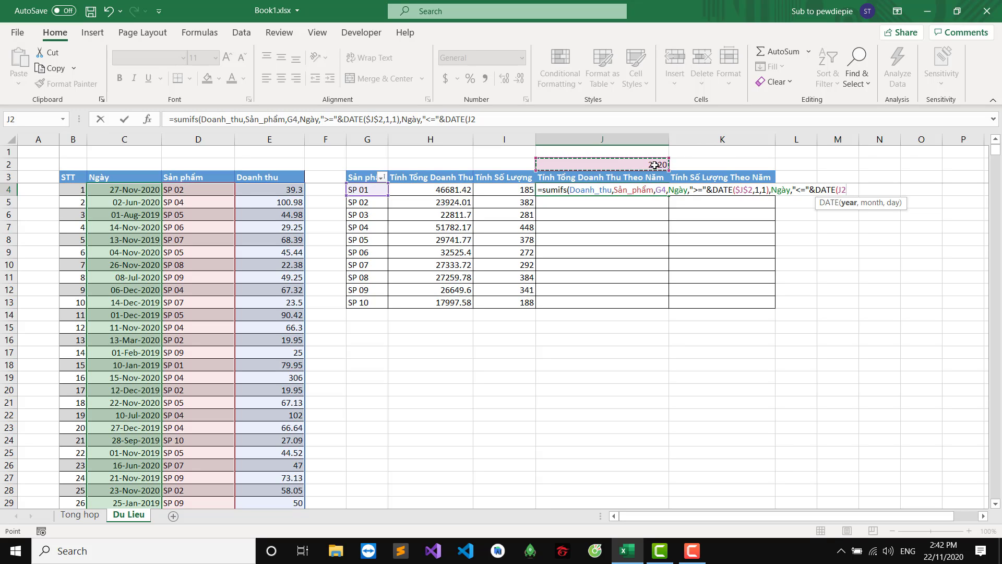
pyautogui.press('F4')
pyautogui.write('+1,')
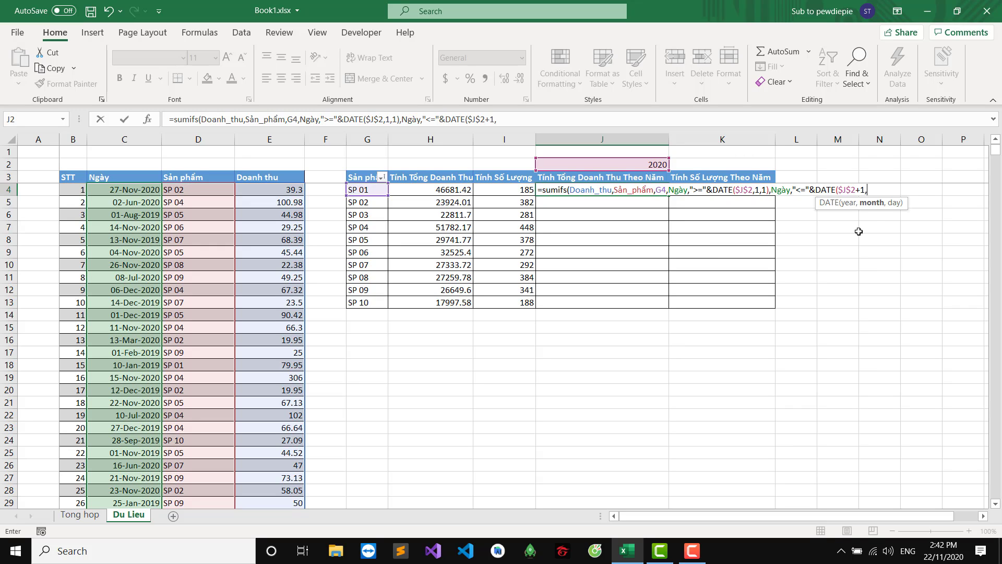
pyautogui.write('1,')
pyautogui.write('1)-1')
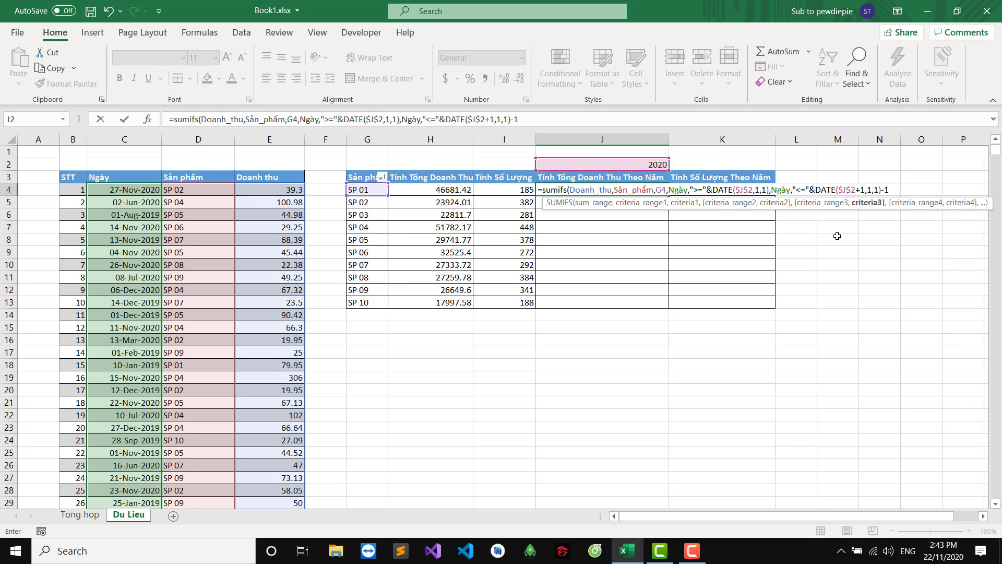
pyautogui.write(')')
pyautogui.press('Return')
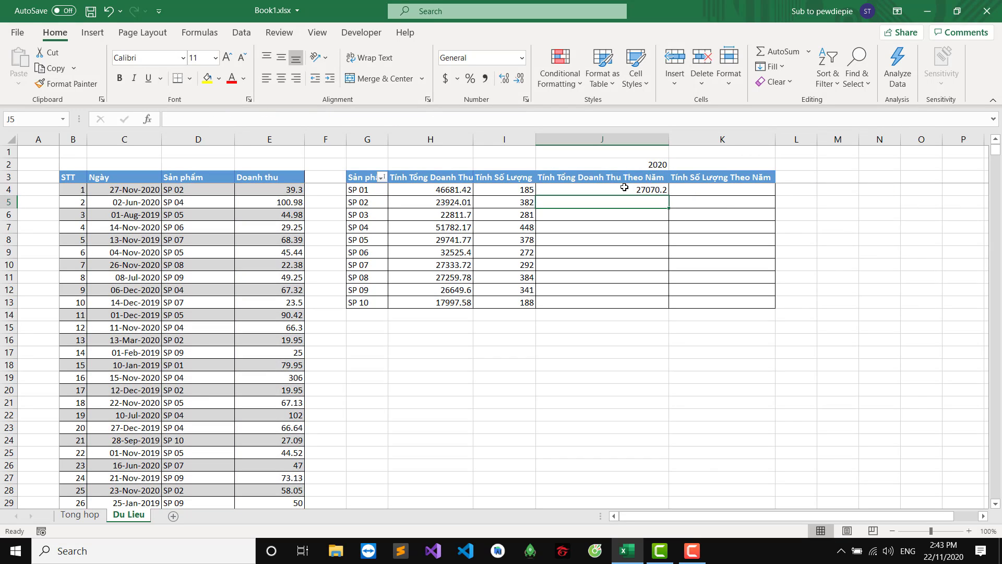
# Fill J4's revenue formula down to J13, giving 2020 totals from 27070.2 (SP 01) to 9399.89 (SP 10).
pyautogui.click(600, 189)
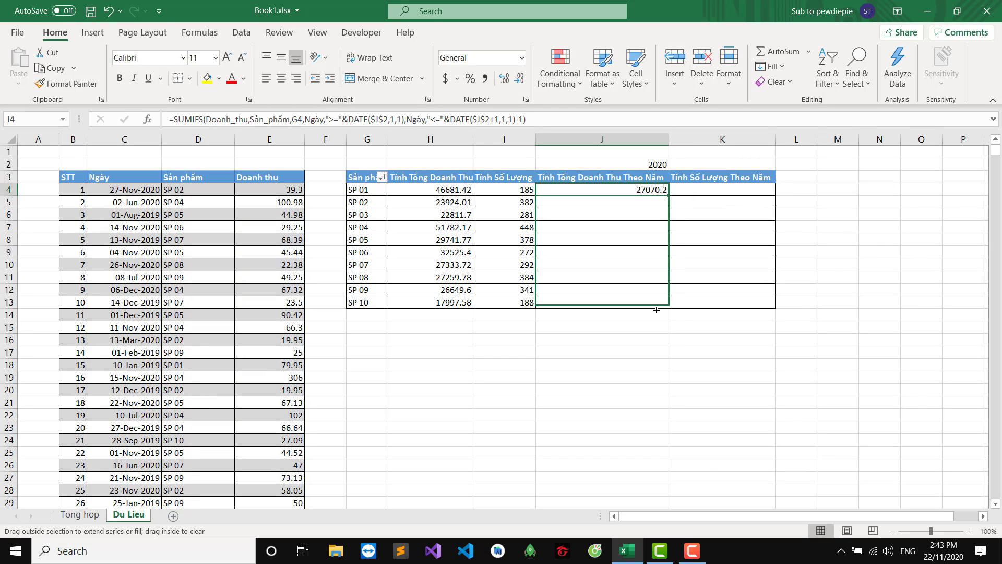
pyautogui.moveTo(667, 213); pyautogui.dragTo(667, 307)
pyautogui.click(635, 324)
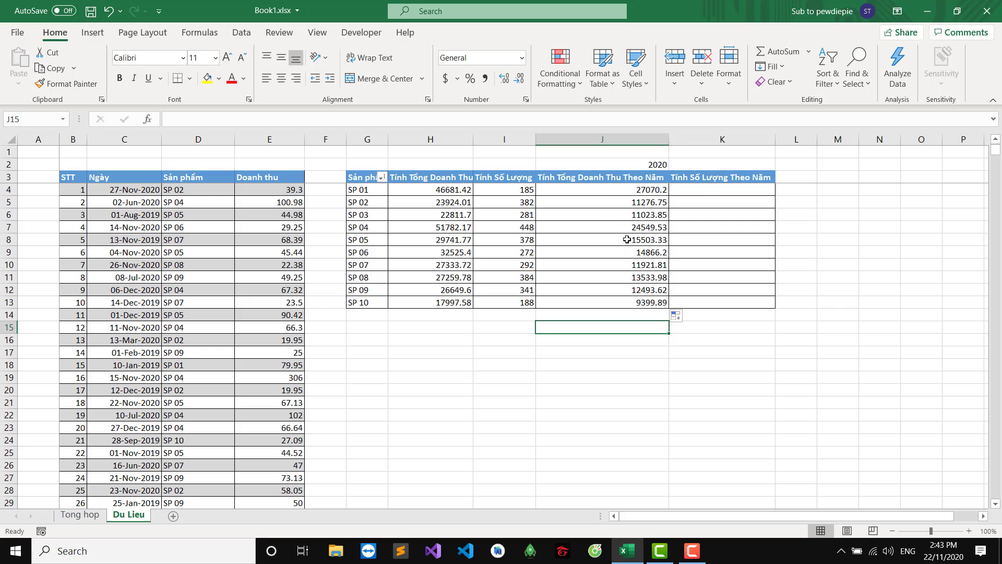
pyautogui.click(705, 192)
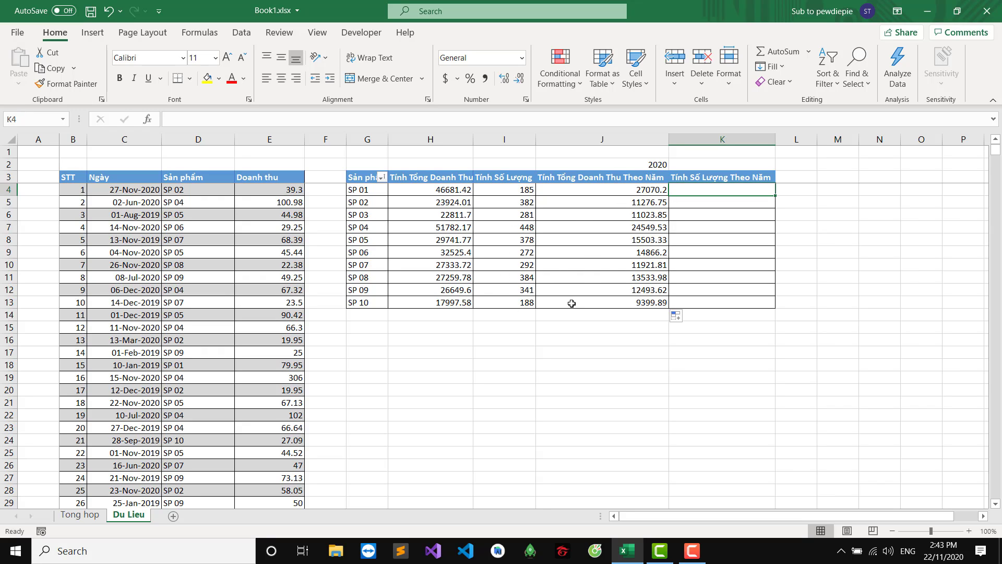
# Copy J4's SUMIFS formula text from the formula bar without changing J4.
pyautogui.click(640, 190)
pyautogui.click(401, 120)
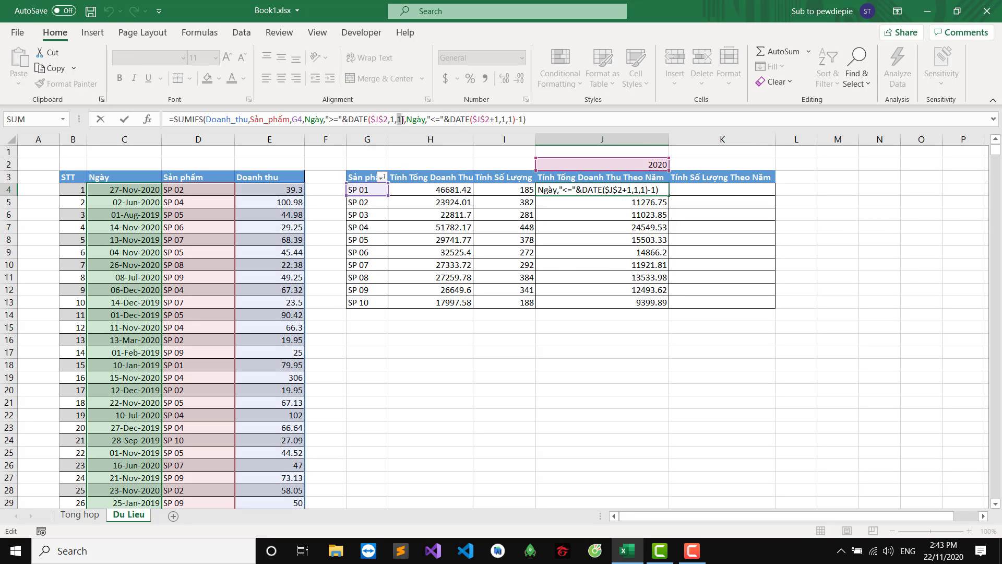
pyautogui.tripleClick(402, 119)
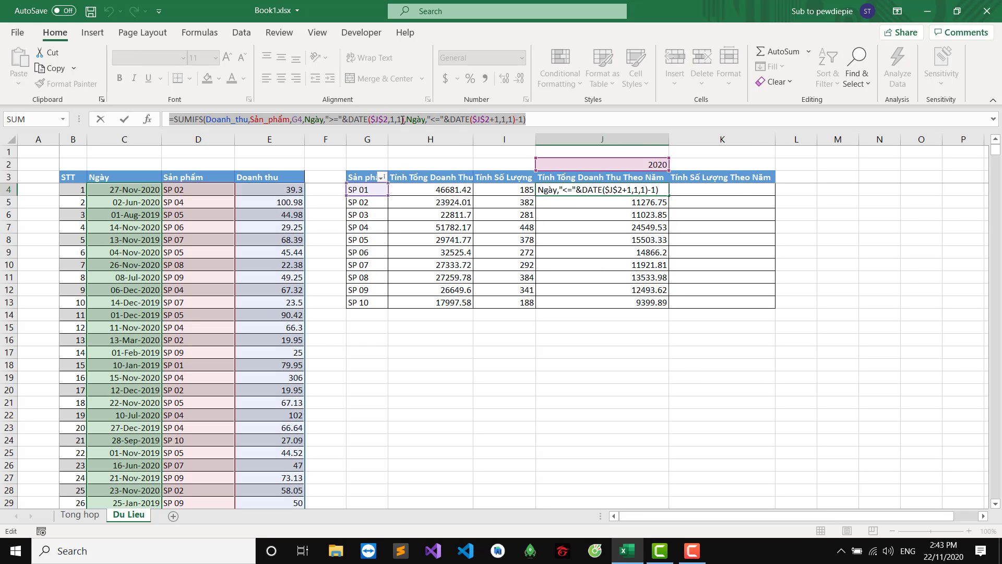
pyautogui.hotkey('ctrl', 'c')
pyautogui.press('Escape')
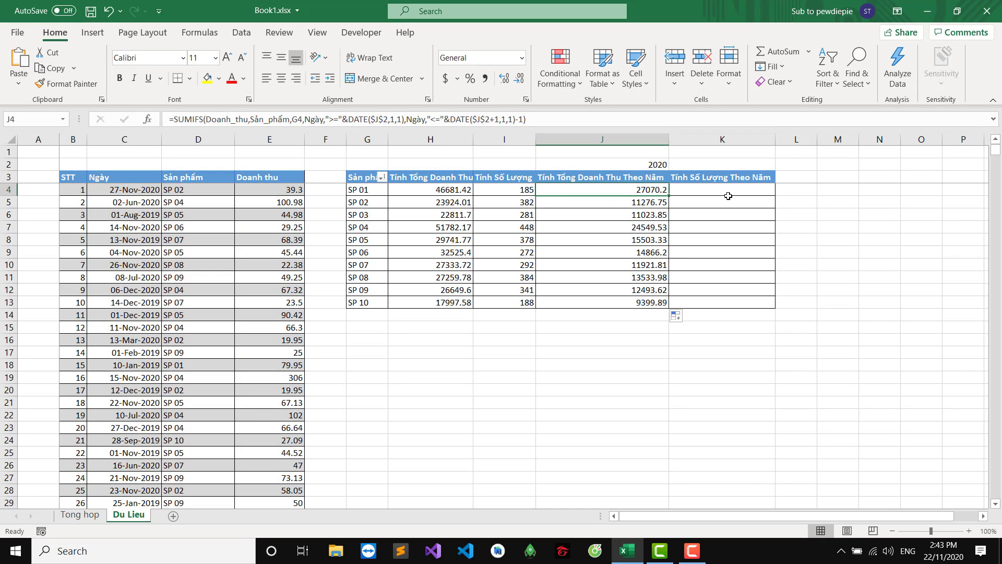
# Paste it into K4 as COUNTIFS without the Doanh_thu range, returning 89 for SP 01.
pyautogui.click(728, 196)
pyautogui.click(356, 119)
pyautogui.hotkey('ctrl', 'v')
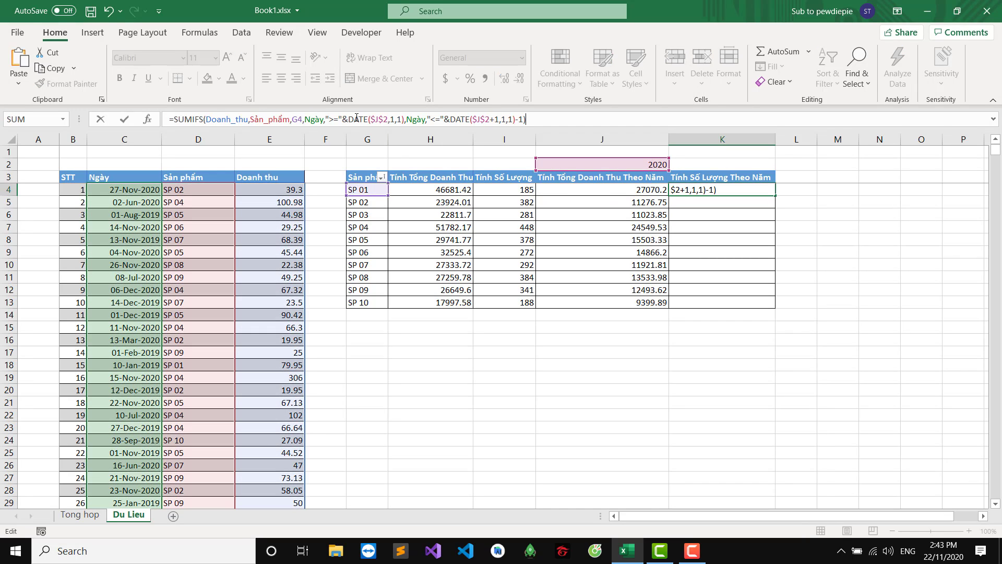
pyautogui.moveTo(193, 119); pyautogui.dragTo(174, 120)
pyautogui.write('COUNT')
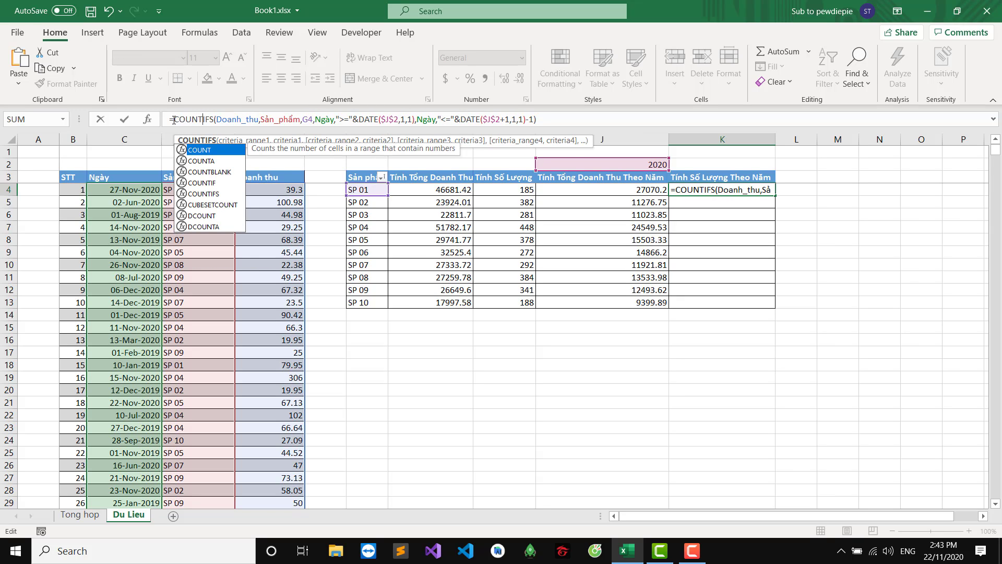
pyautogui.moveTo(216, 119); pyautogui.dragTo(261, 120)
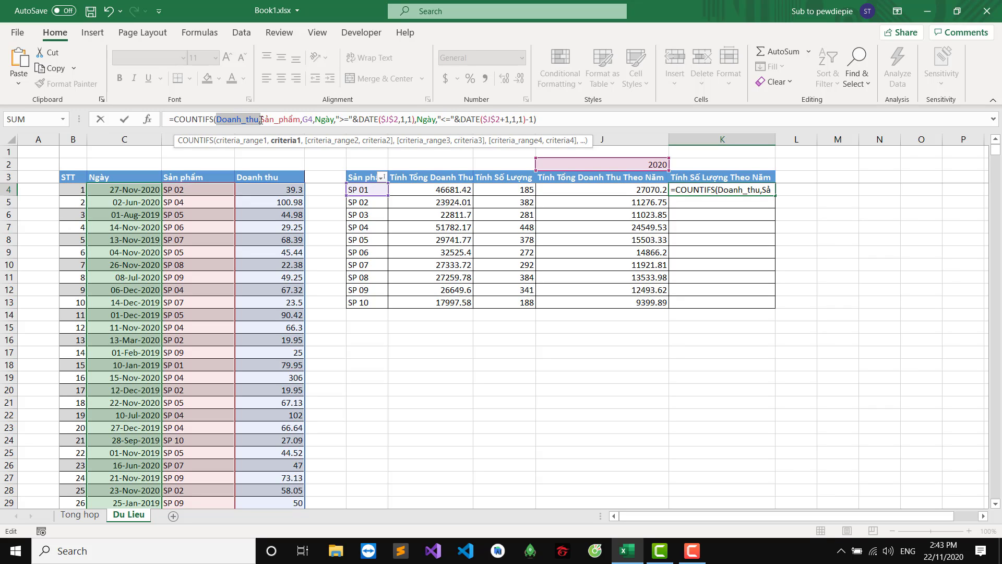
pyautogui.press('BackSpace')
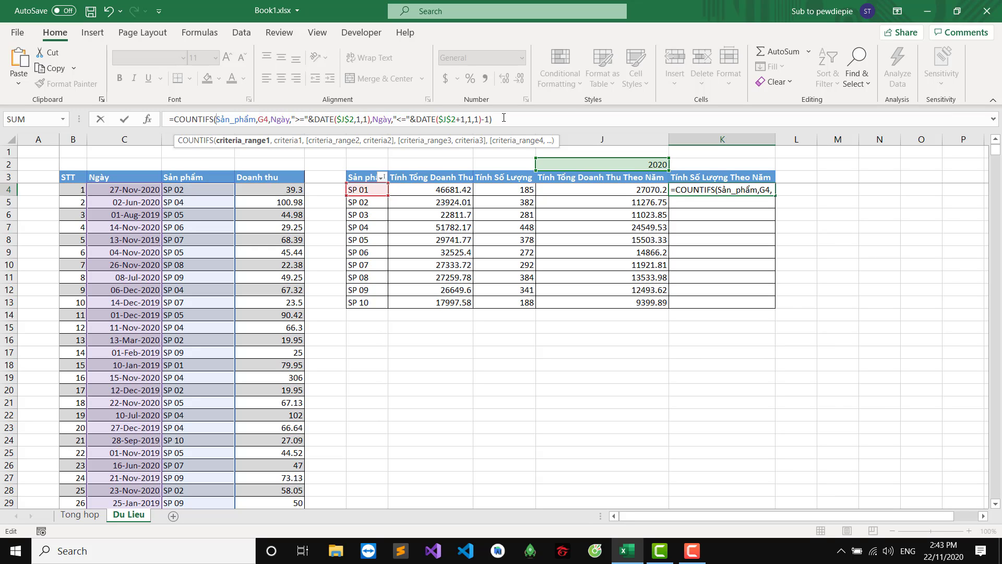
pyautogui.press('Return')
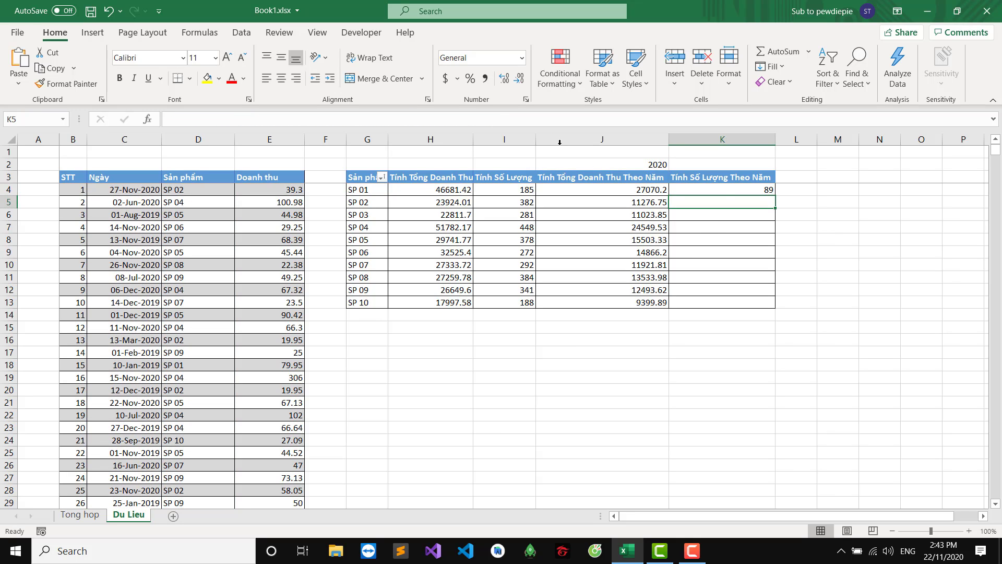
# Fill K4's count formula down to K13 and check the counts, 89 for SP 01 to 93 for SP 10.
pyautogui.click(729, 190)
pyautogui.moveTo(775, 196); pyautogui.dragTo(775, 306)
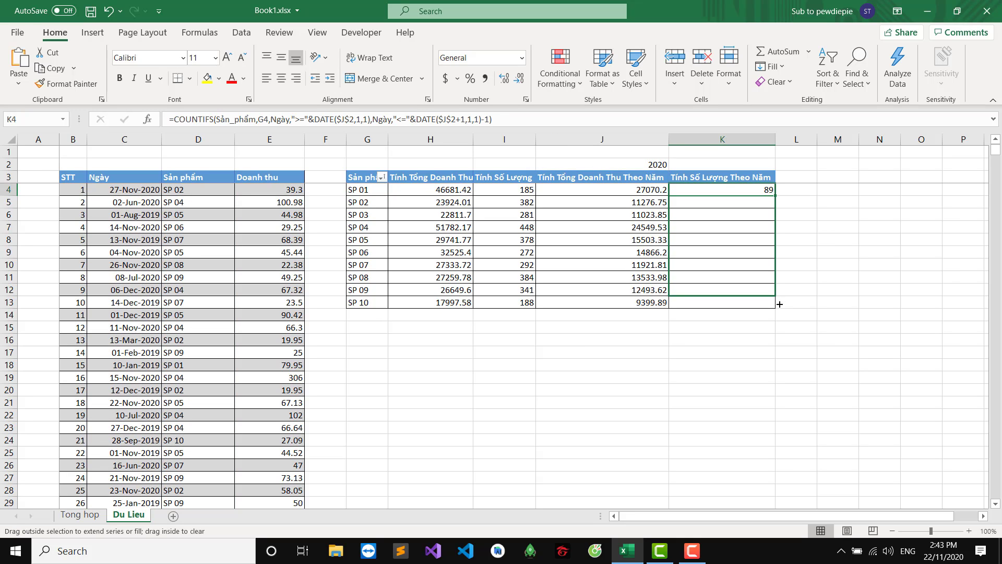
pyautogui.click(739, 191)
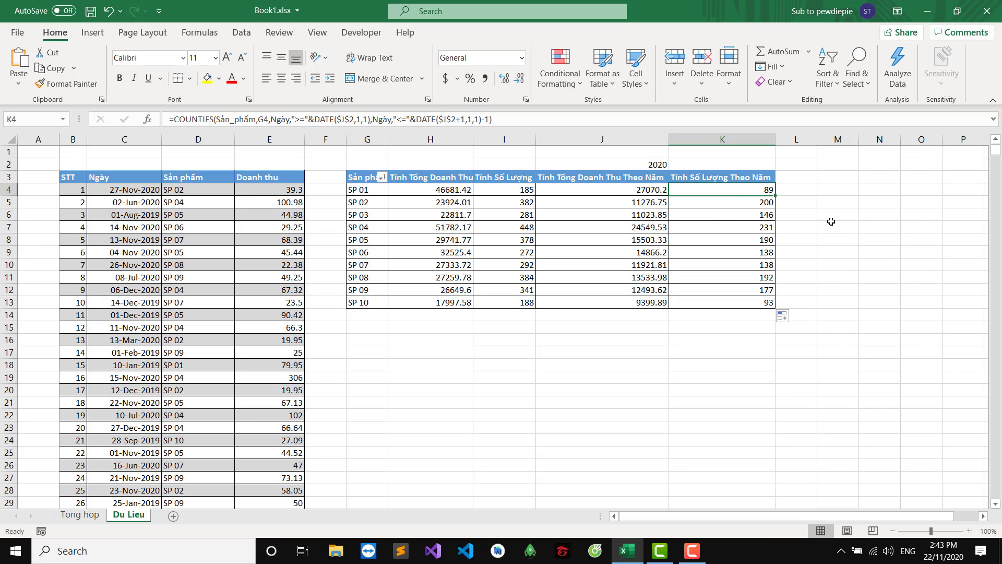
pyautogui.click(737, 274)
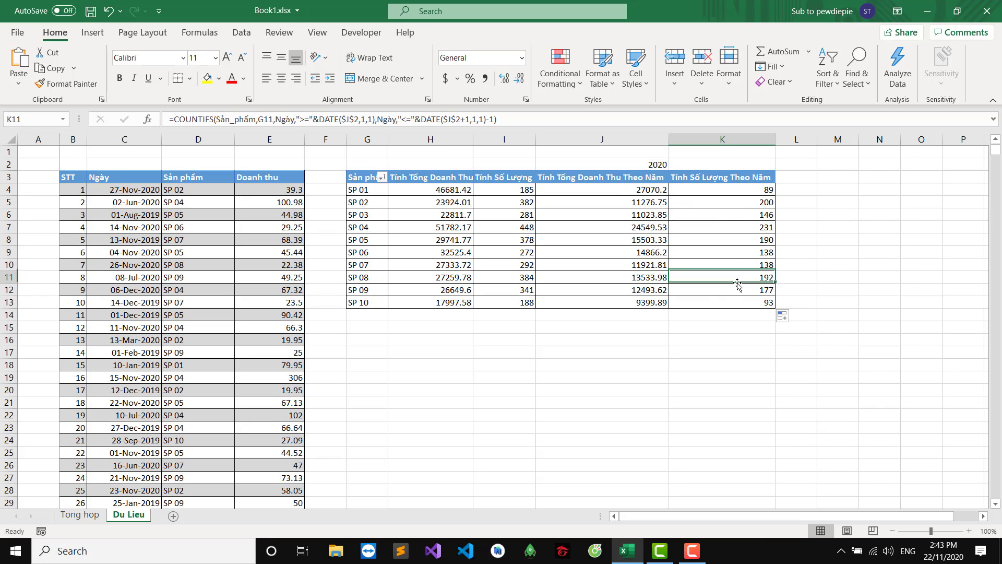
pyautogui.click(669, 323)
pyautogui.moveTo(634, 186); pyautogui.dragTo(715, 303)
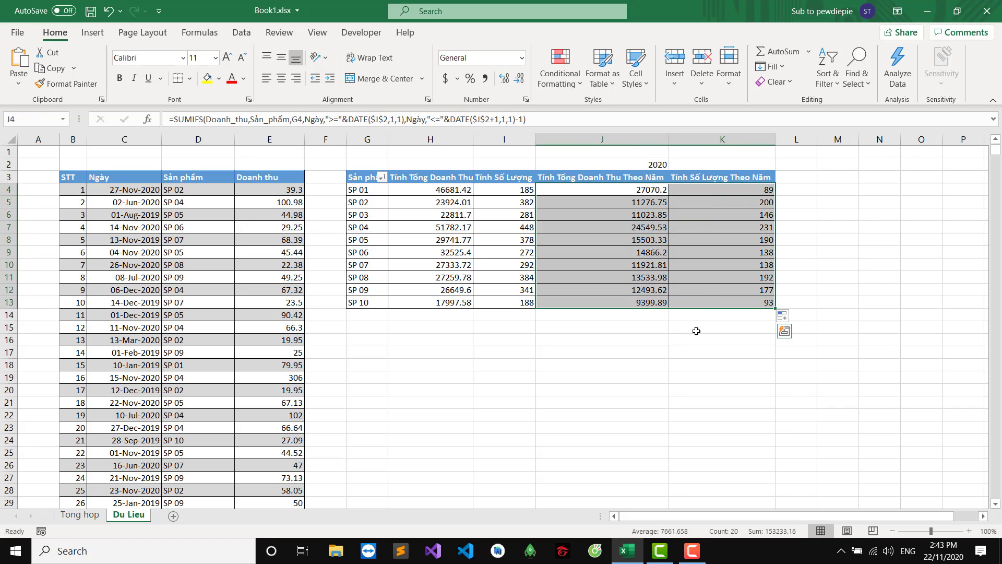
pyautogui.click(694, 329)
pyautogui.click(656, 166)
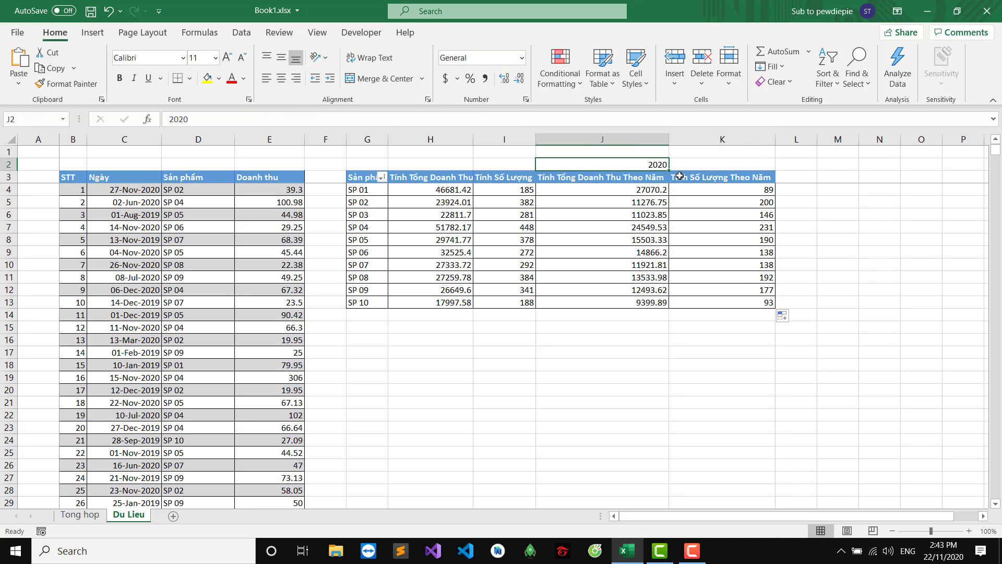
# Enter 2019 in J2 so SP 01 recalculates to 19611.22 revenue and 96 sales.
pyautogui.write('2019')
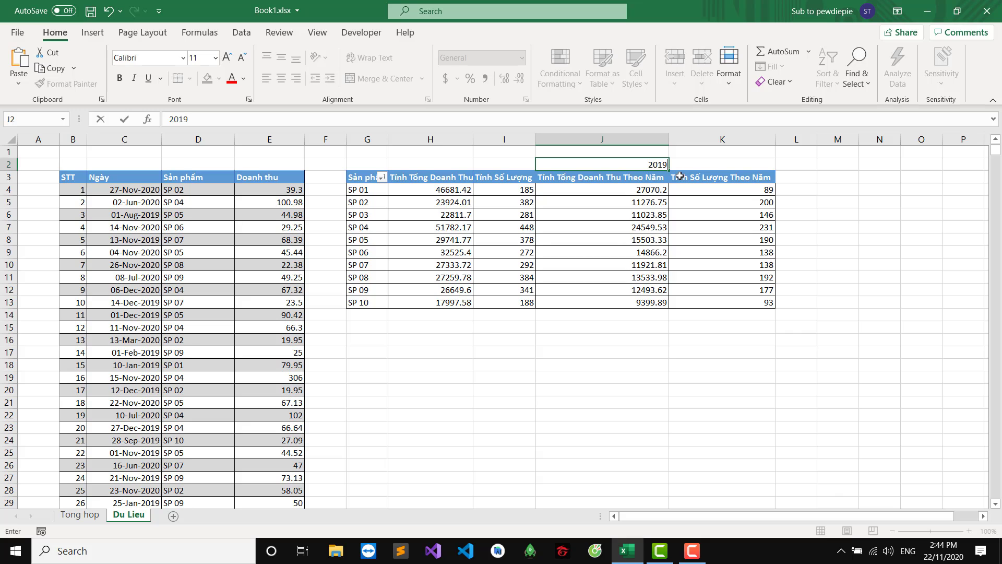
pyautogui.press('Return')
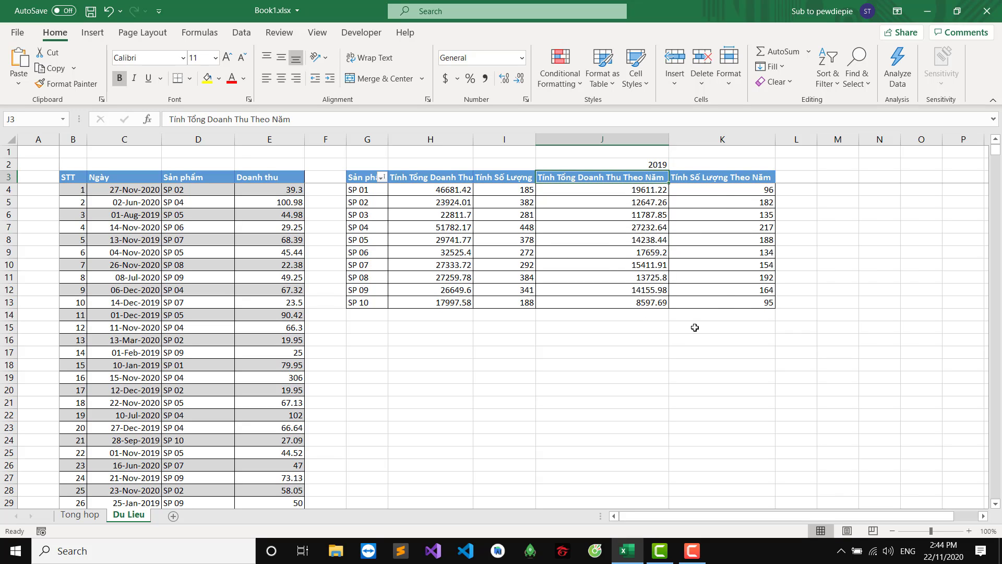
pyautogui.click(582, 322)
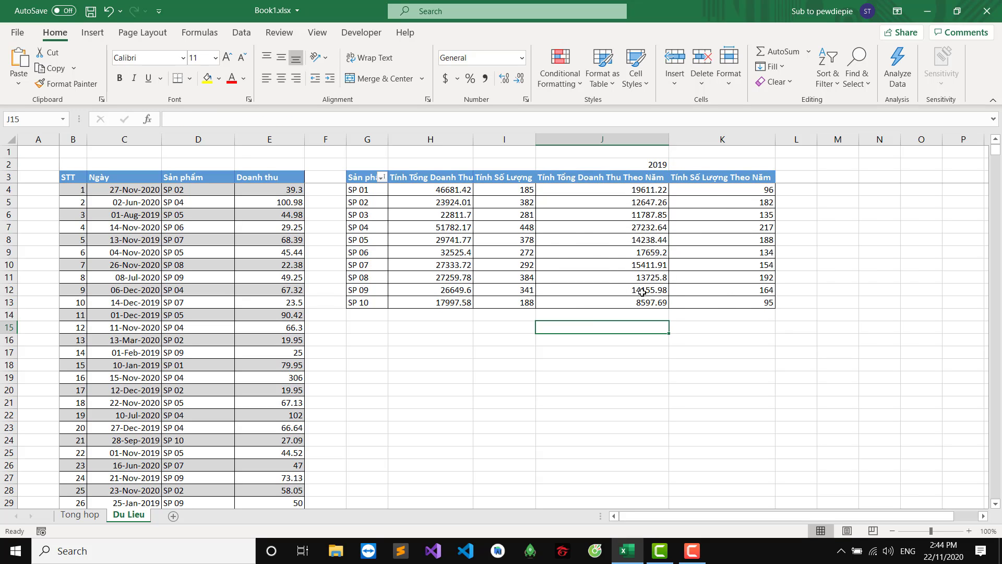